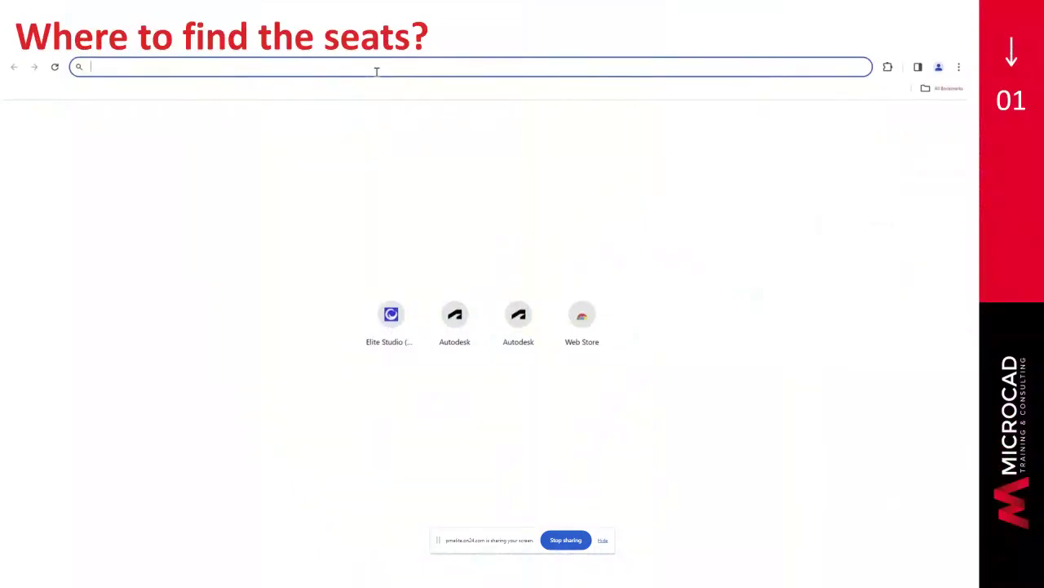
- Sign in at manage.autodesk.com with the account e-mail and saved password, declining password saving
text(mana)
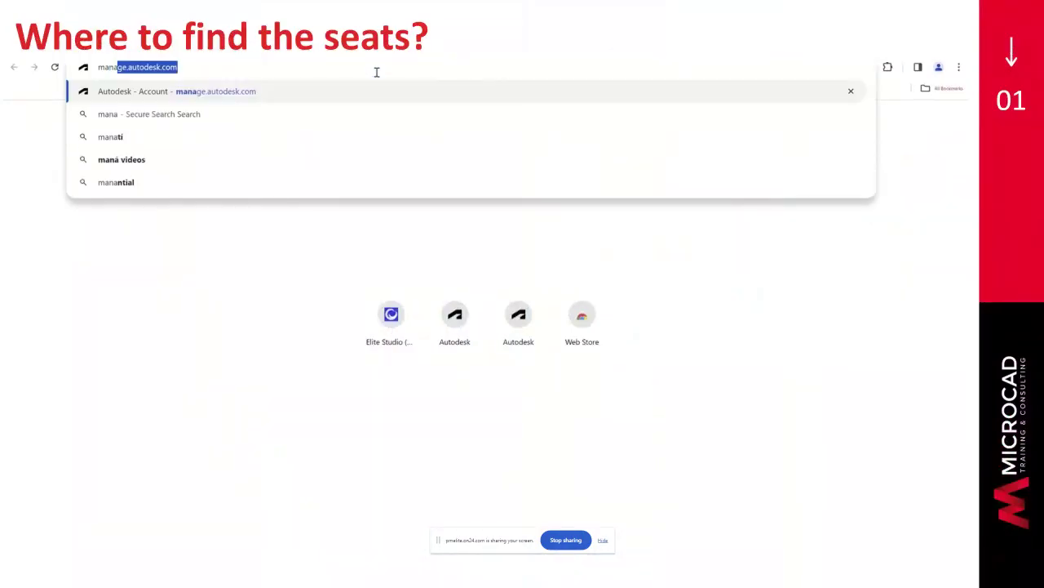
text(ge.autod)
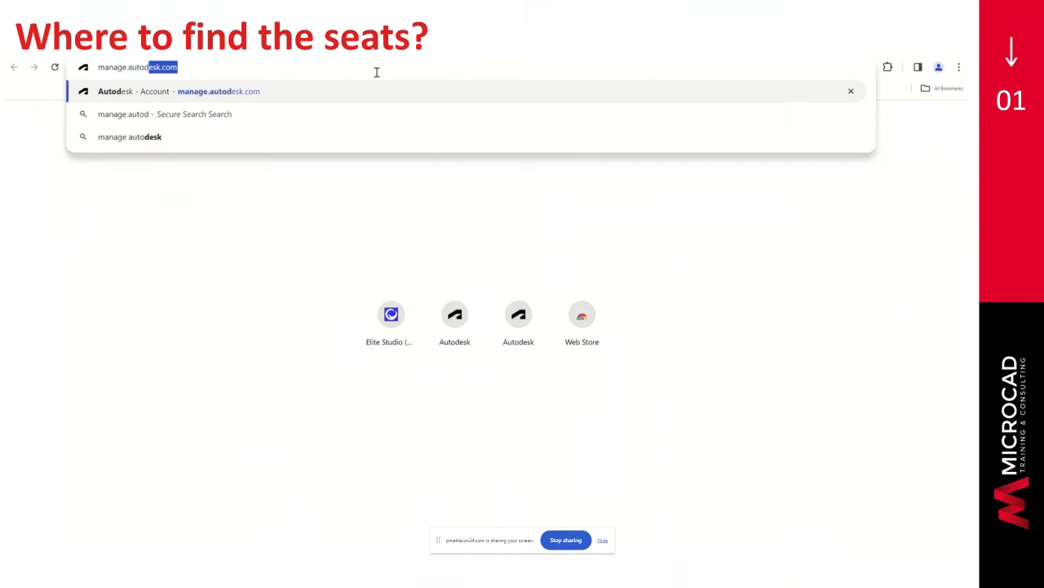
text(es)
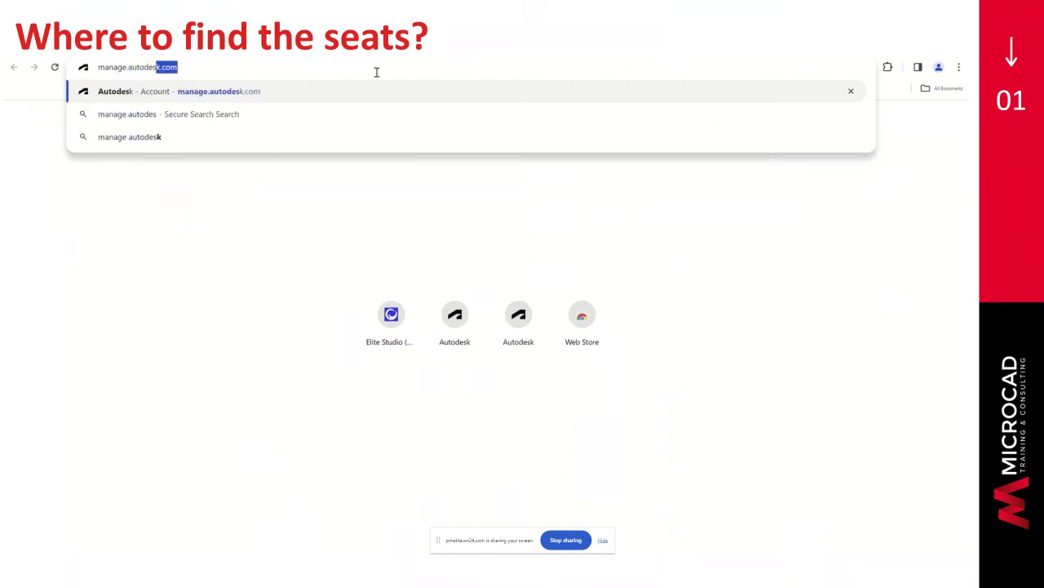
text(k.com)
key(Return)
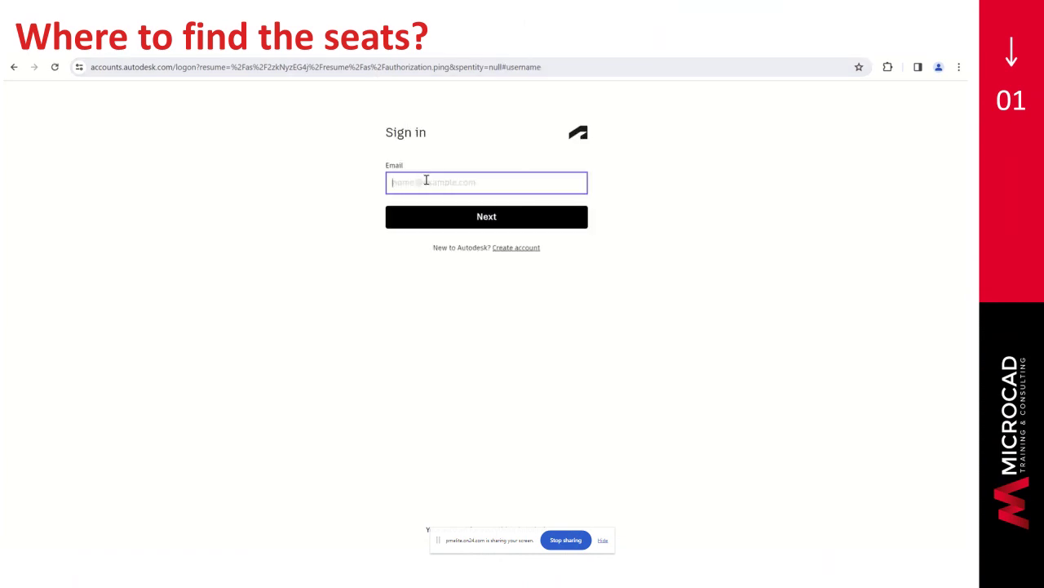
click(448, 217)
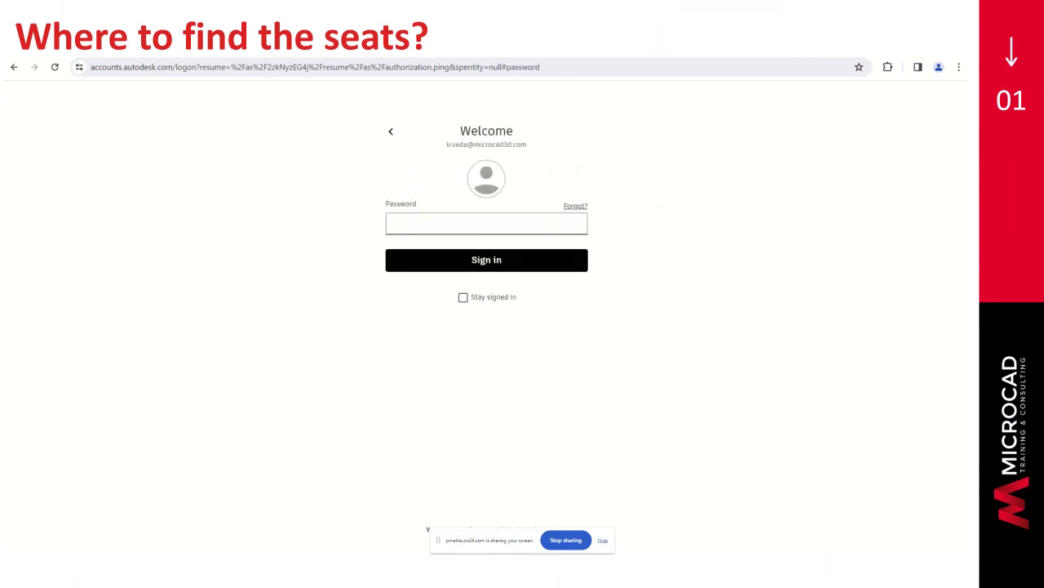
click(400, 221)
key(ctrl+v)
key(Return)
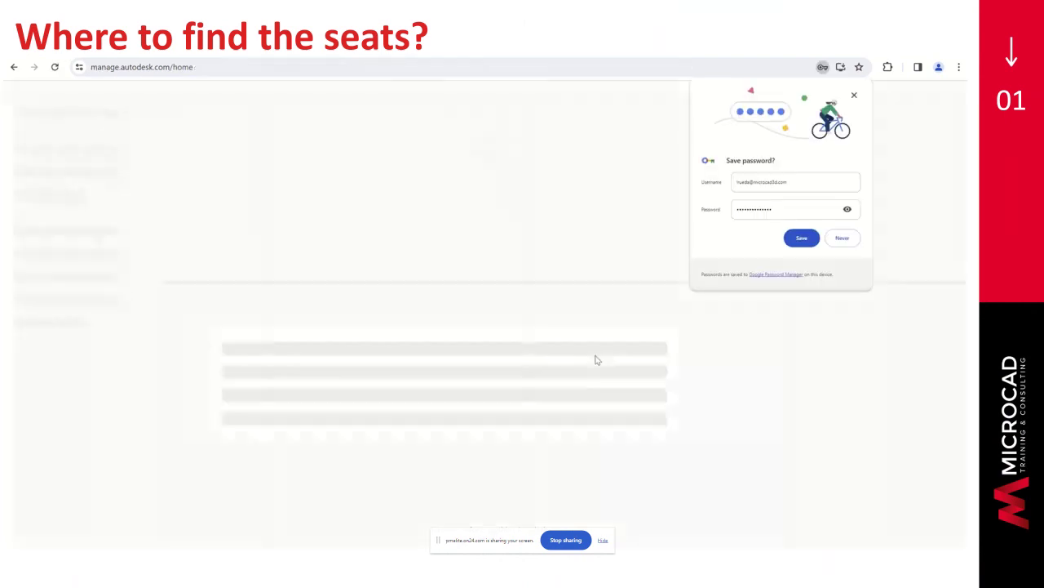
click(901, 304)
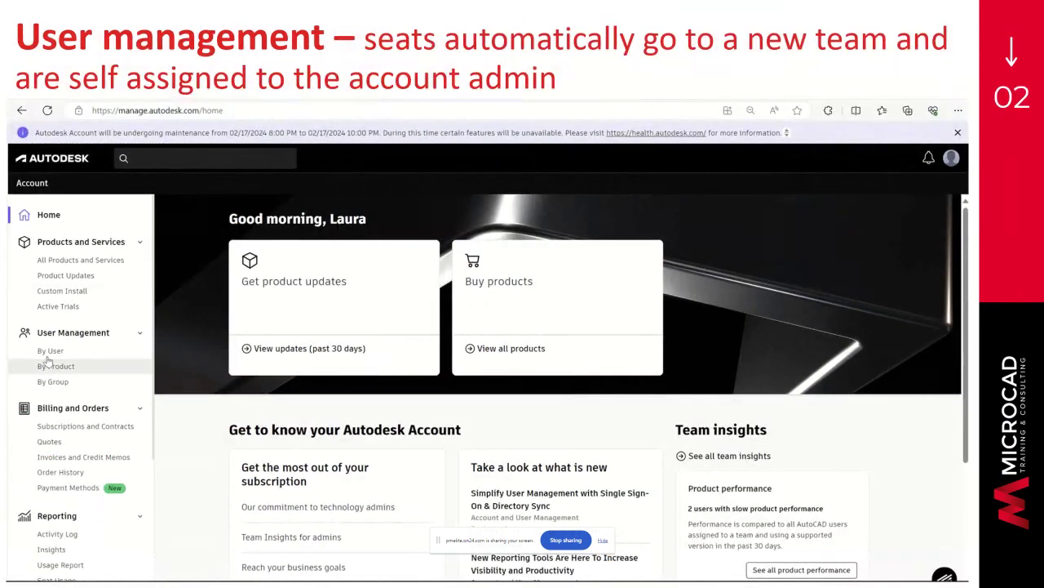
- Show the User Management By User list for MicroCAD Team, listing its 60 users
click(49, 358)
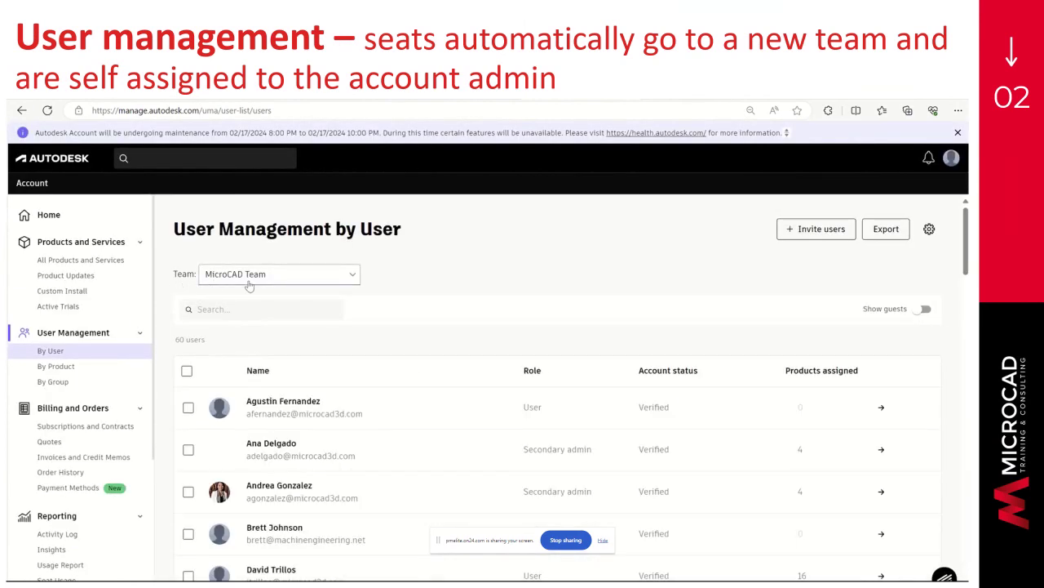
click(350, 278)
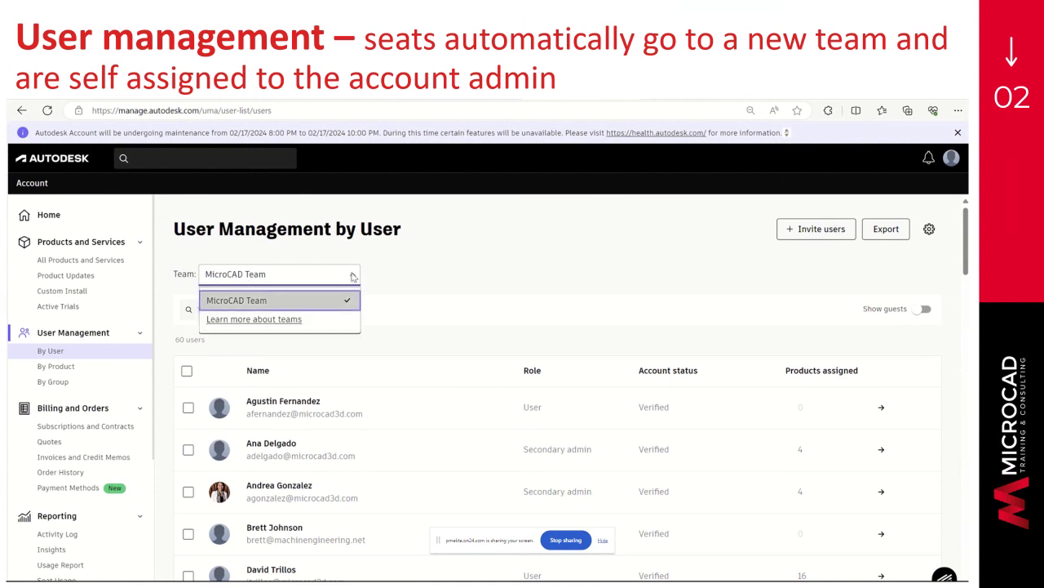
click(324, 307)
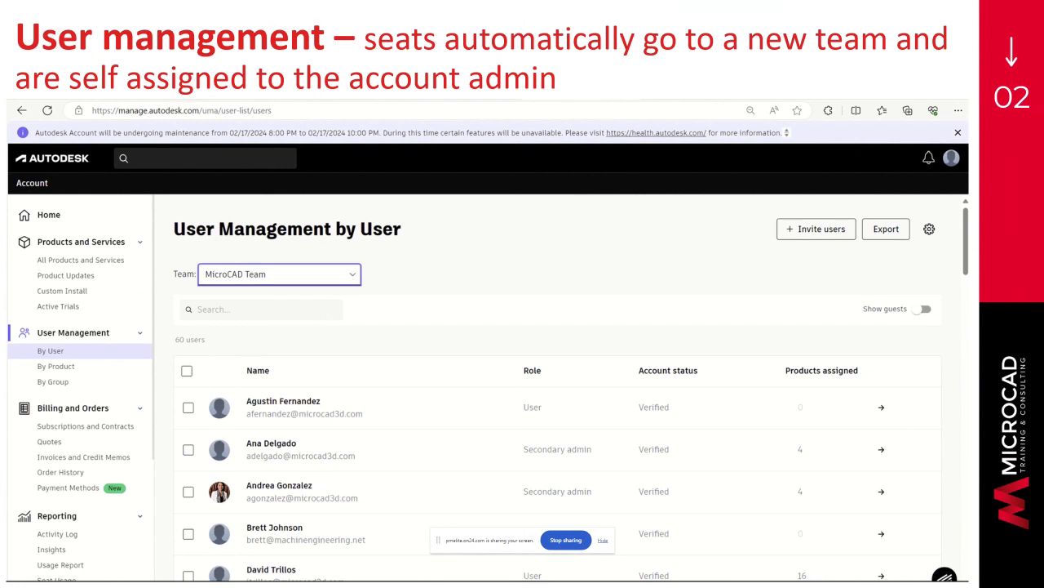
click(443, 104)
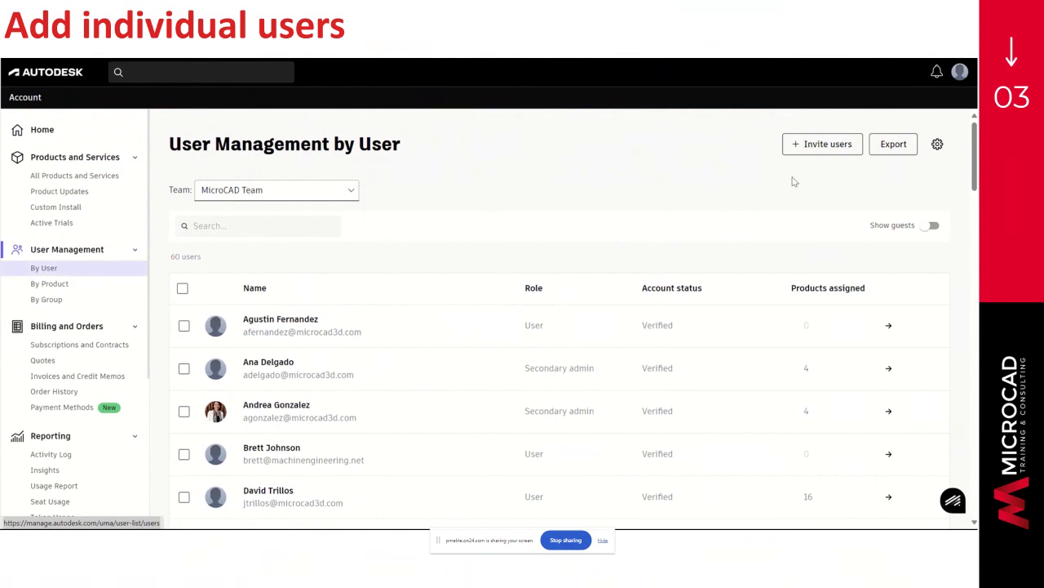
- Invite one user by first name, last name and work e-mail, then close the already-listed result
click(817, 146)
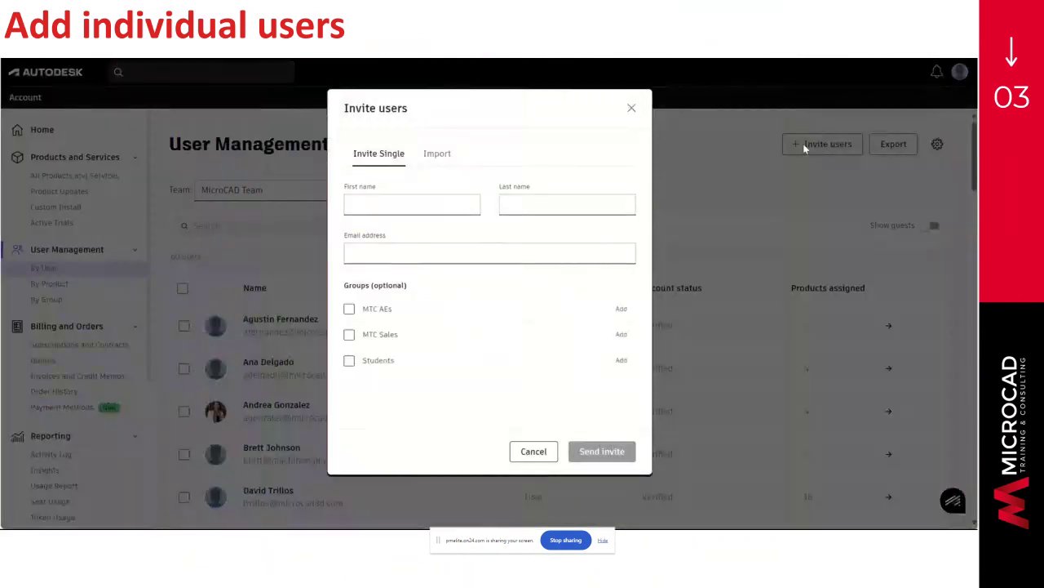
click(404, 209)
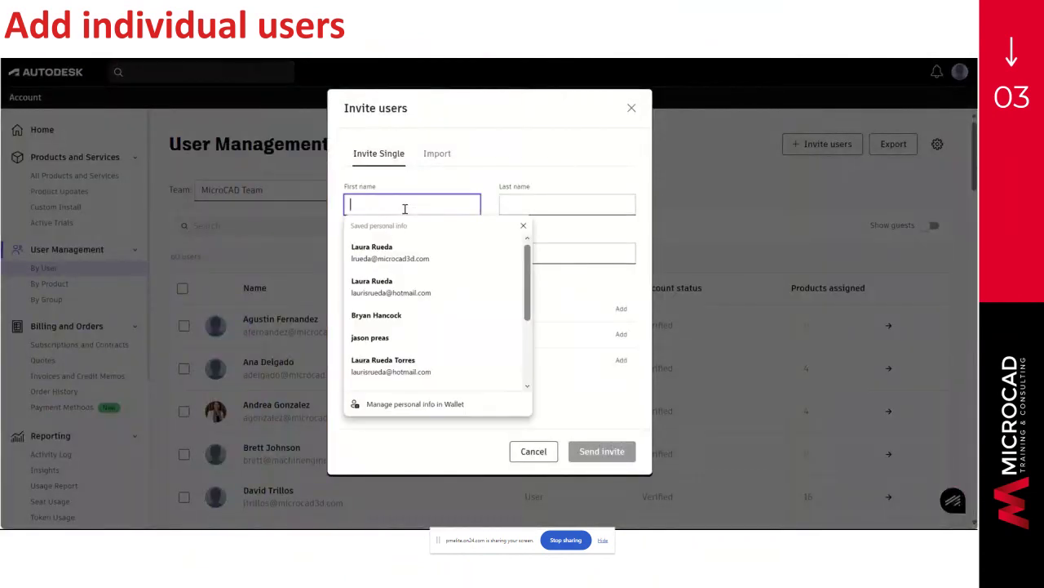
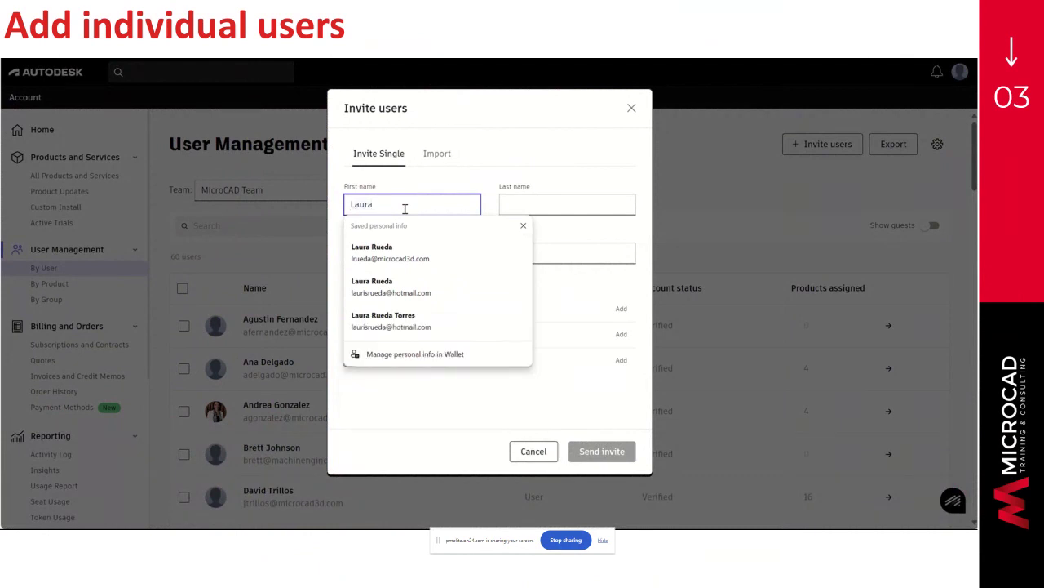
click(512, 207)
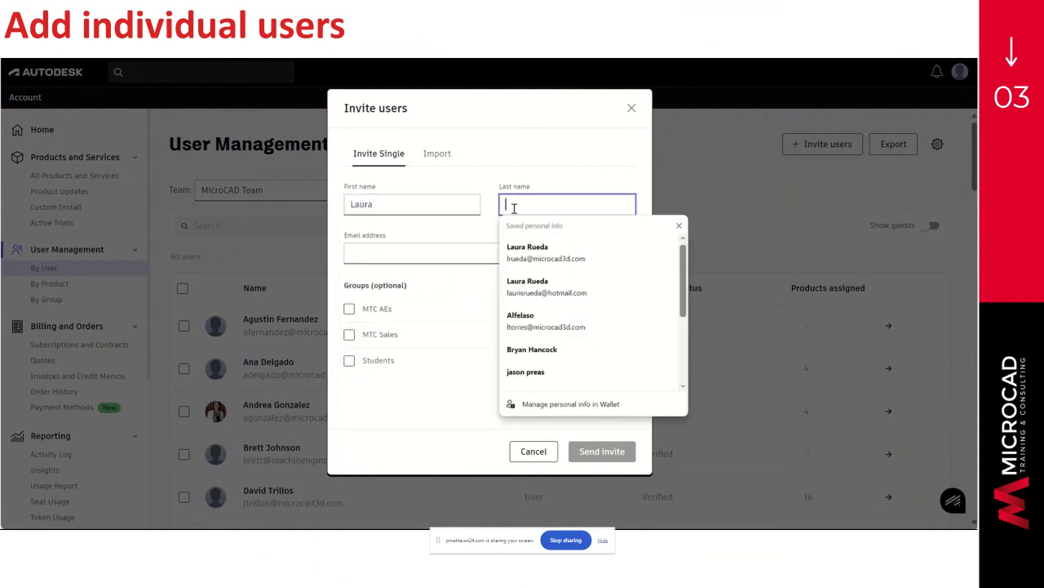
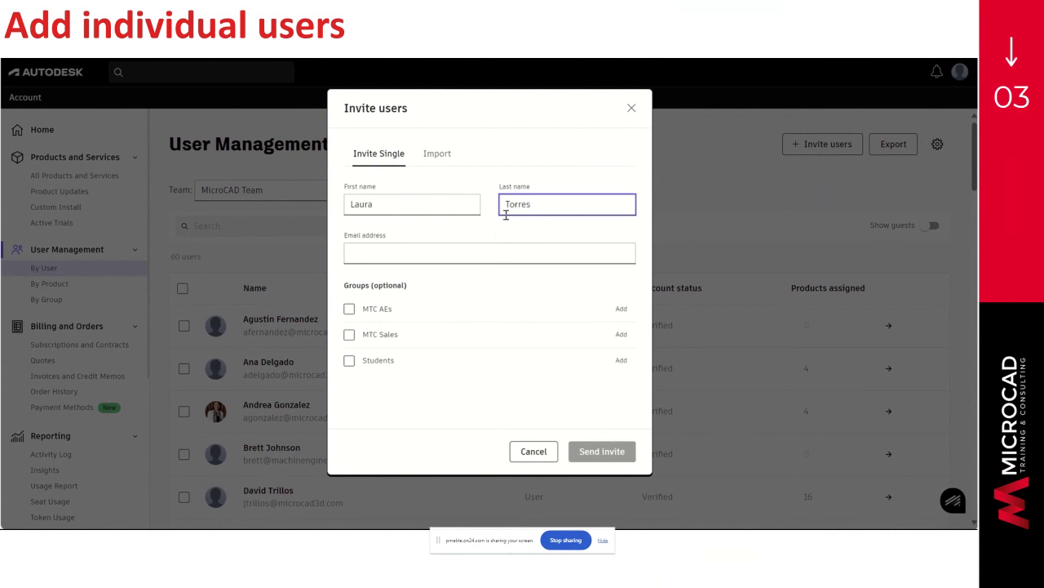
click(498, 255)
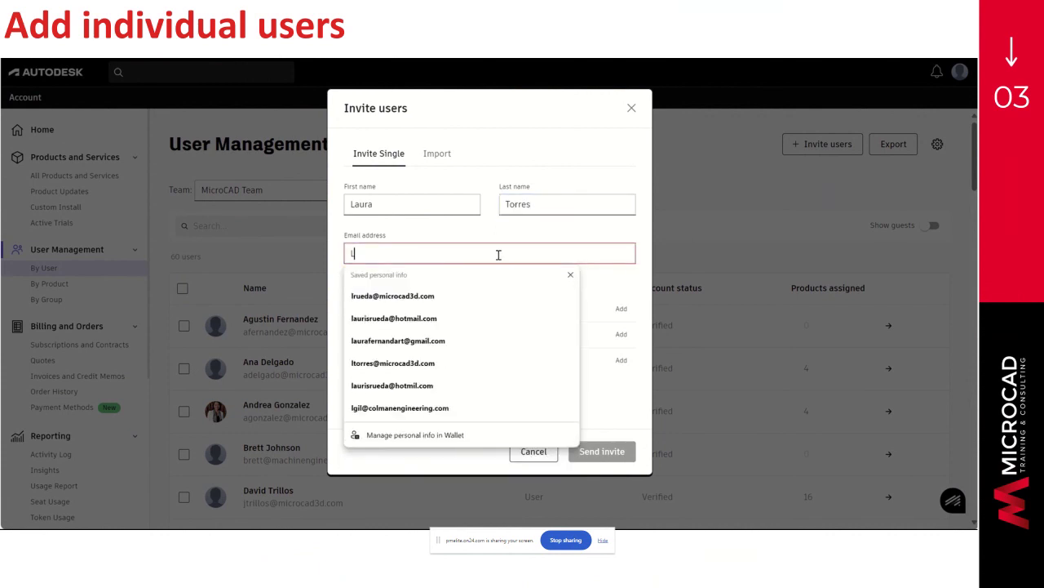
click(495, 300)
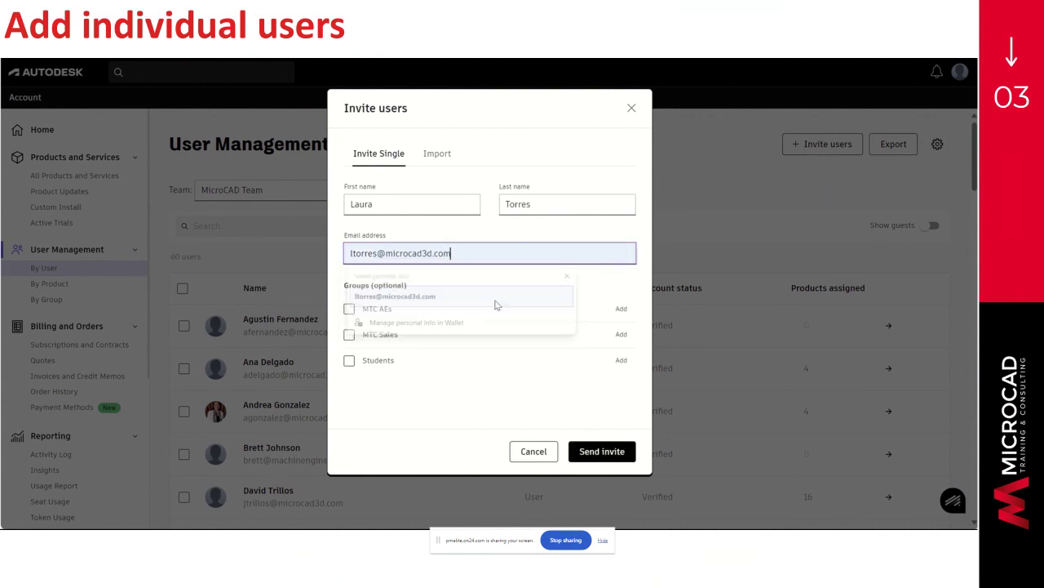
click(607, 459)
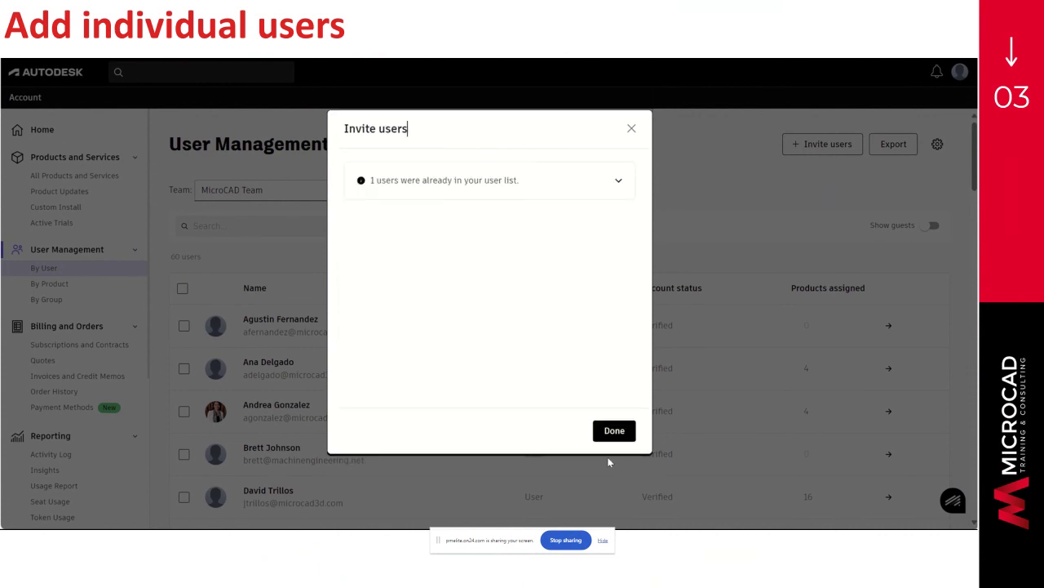
click(616, 433)
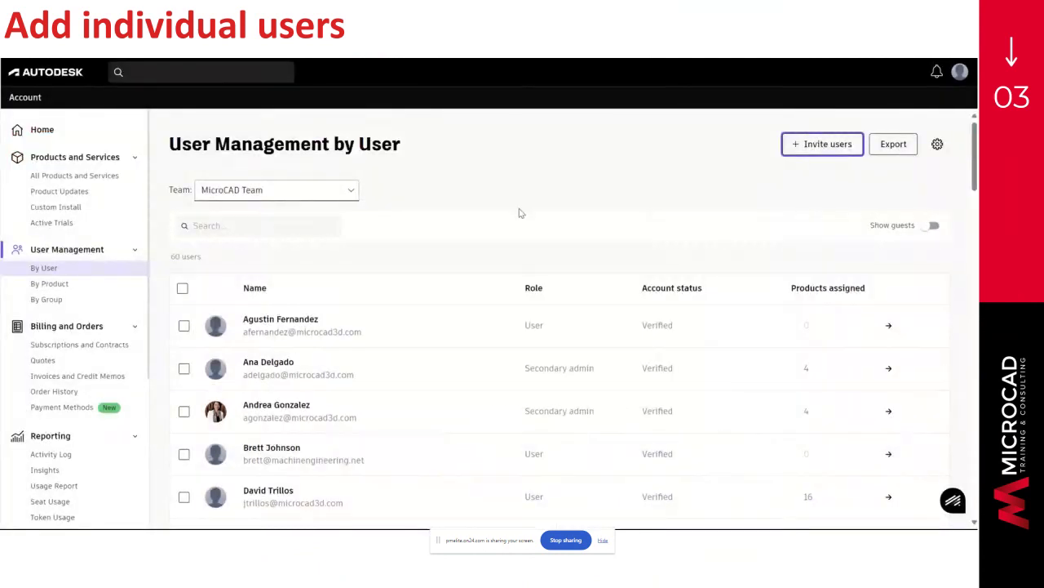
scroll(533, 257, down, 5)
scroll(533, 258, down, 4)
scroll(533, 258, down, 5)
scroll(533, 258, down, 6)
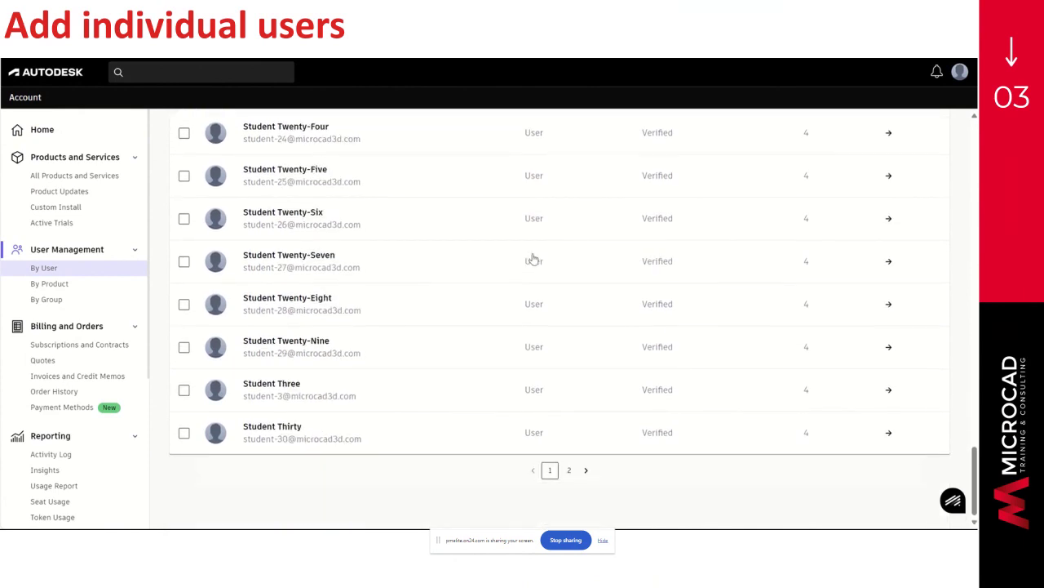
scroll(533, 258, up, 6)
scroll(533, 258, up, 5)
scroll(533, 259, up, 4)
scroll(533, 258, up, 4)
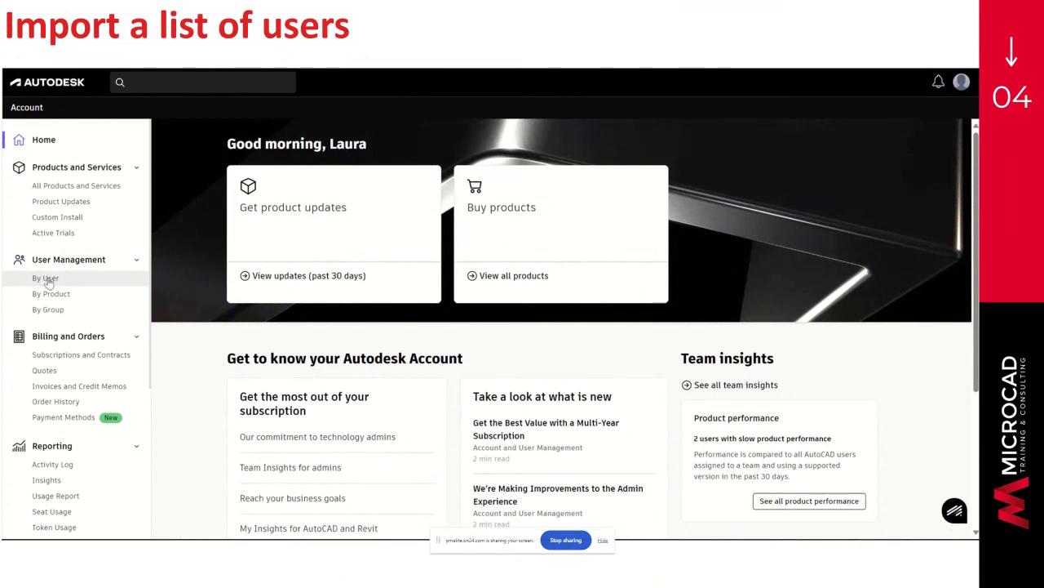
- Open the Import tab of Invite users on the By User page for CSV upload
click(46, 279)
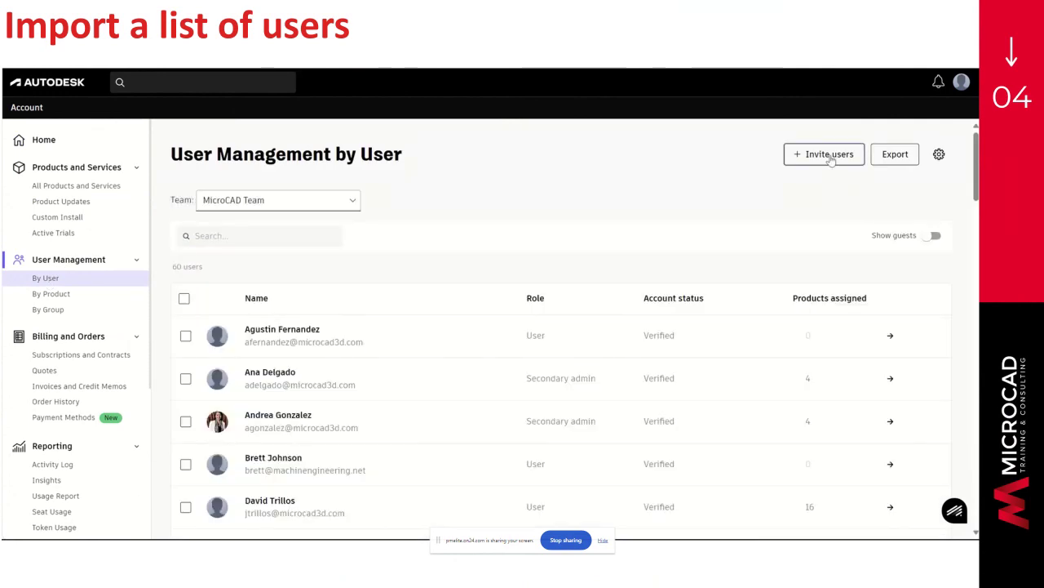
click(829, 155)
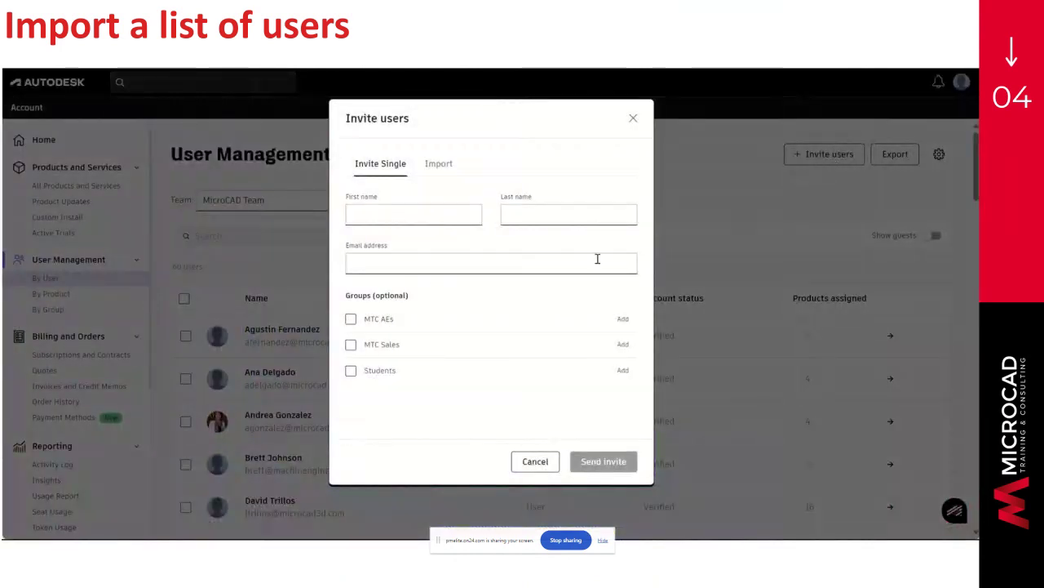
click(438, 167)
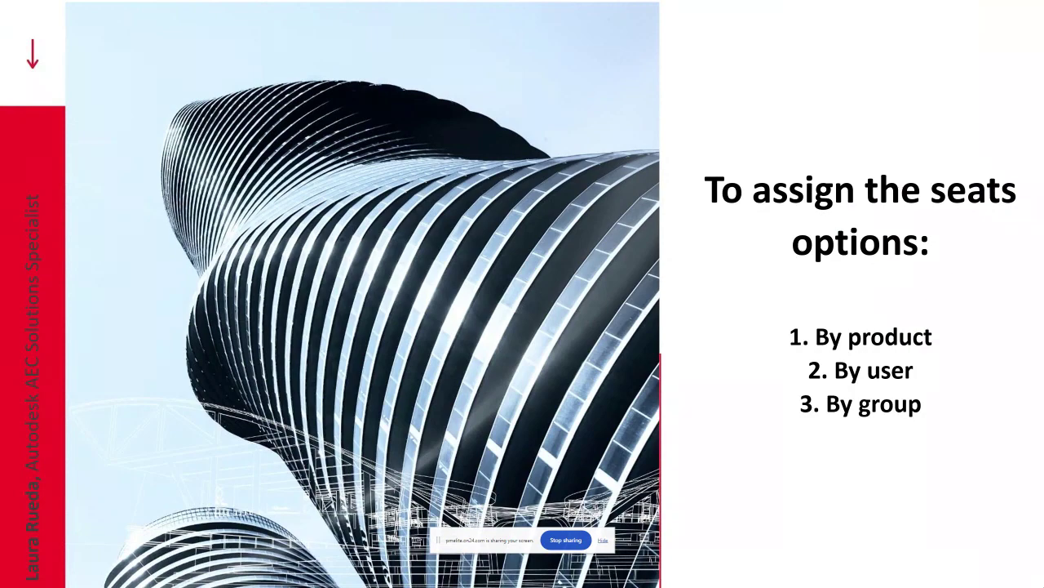
- Advance to the 'Assign product access: By product' slide
key(Right)
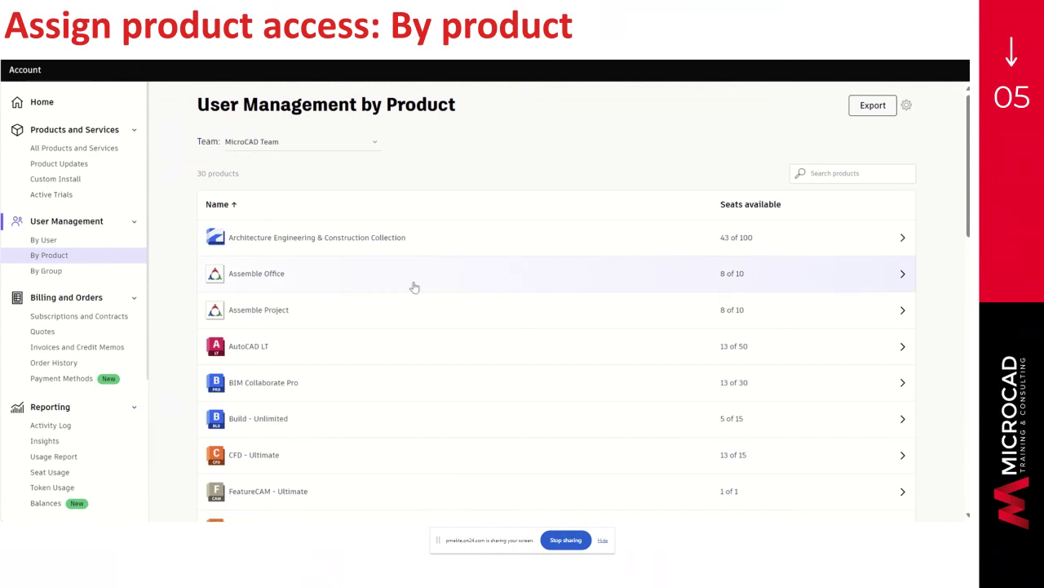
- Open the Architecture Engineering & Construction Collection product page from the By Product list
click(843, 247)
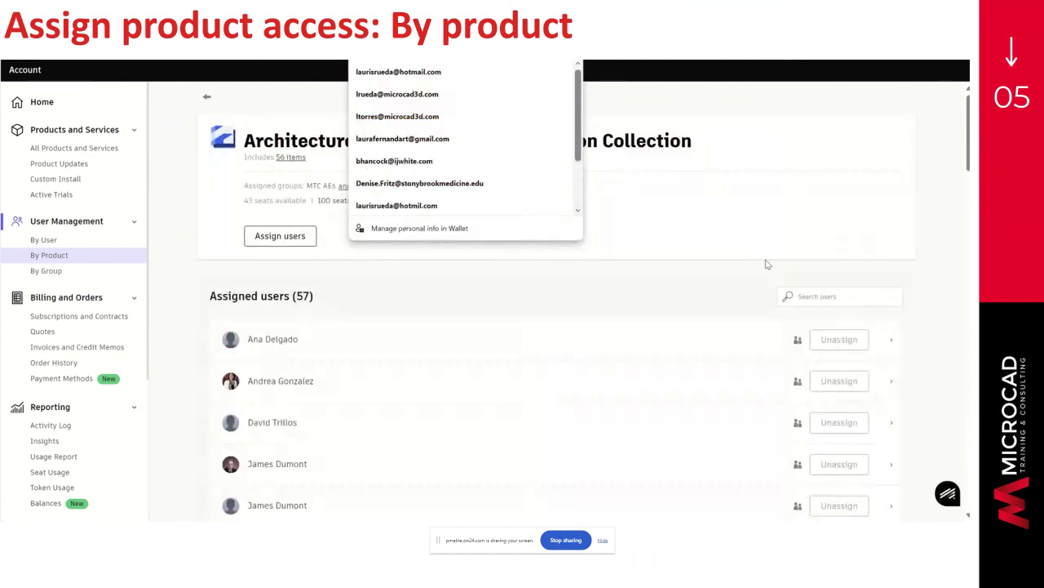
- Start assigning the AEC Collection and pick the second matching team user
click(298, 238)
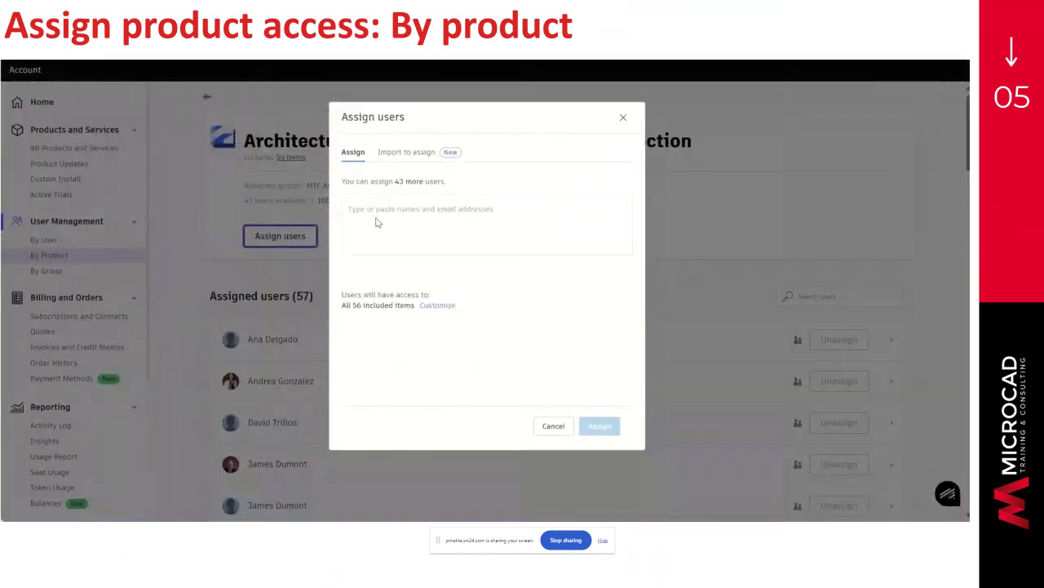
click(378, 222)
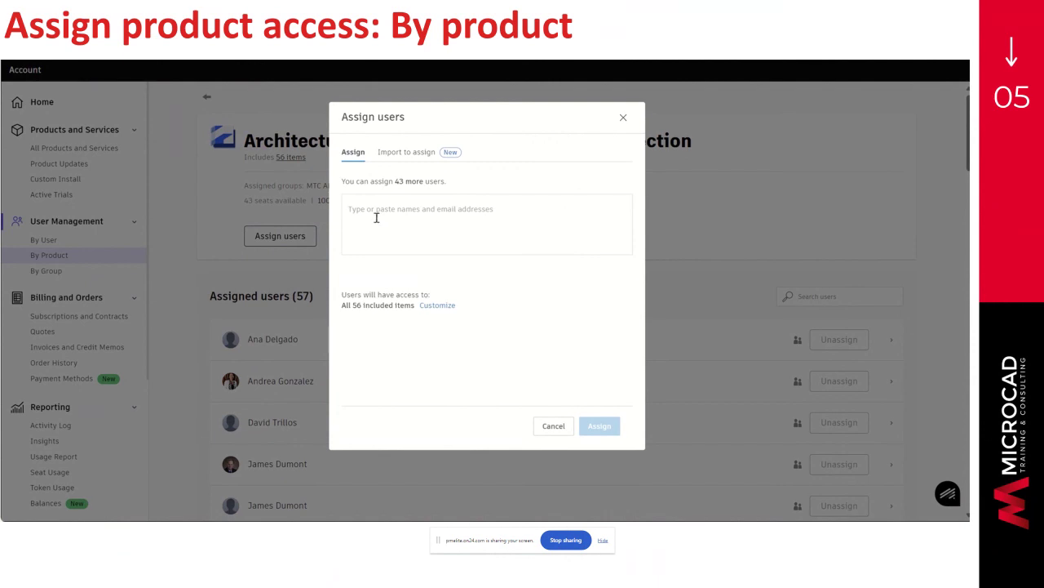
click(422, 224)
text(LAUR)
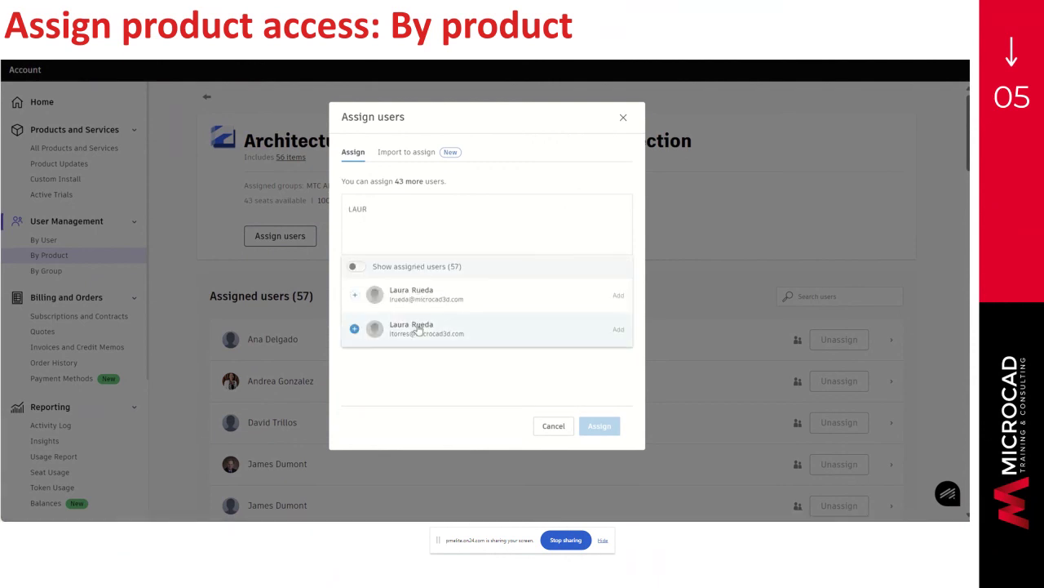
click(426, 330)
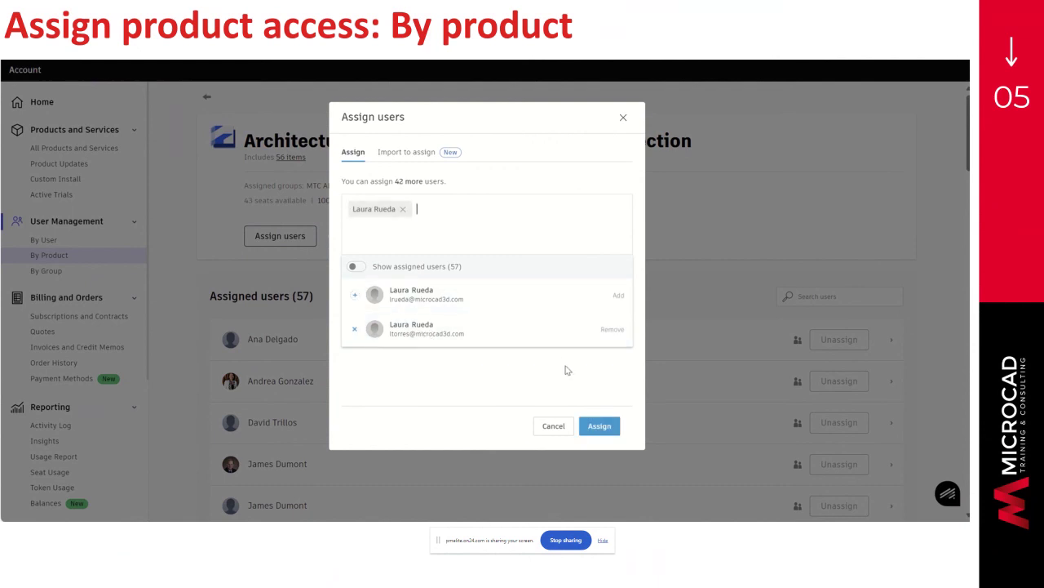
click(565, 368)
- Customize access to exclude AutoCAD Web and ReCap Photo service entitlement, then assign
click(438, 306)
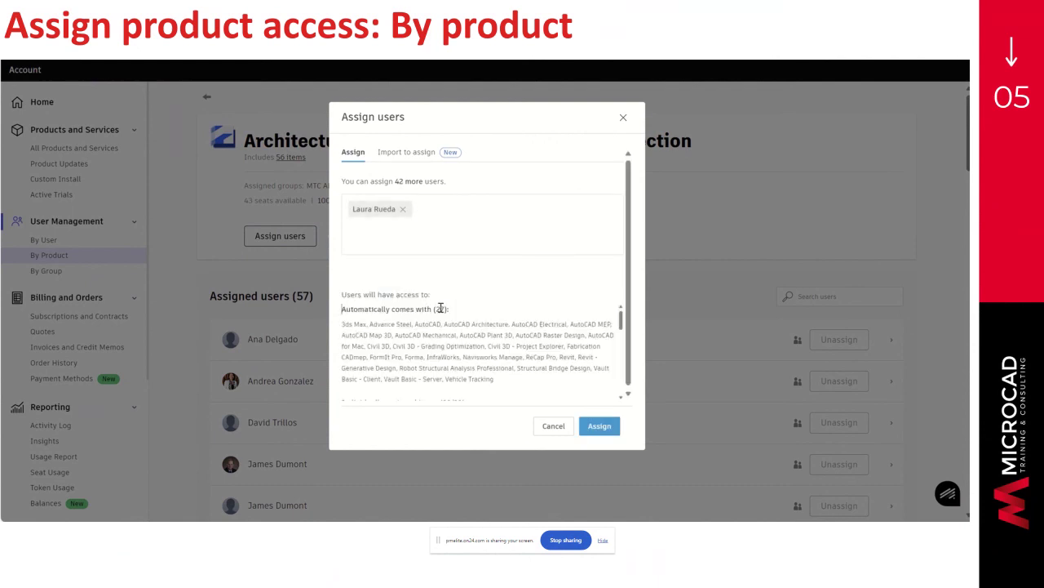
scroll(441, 307, down, 5)
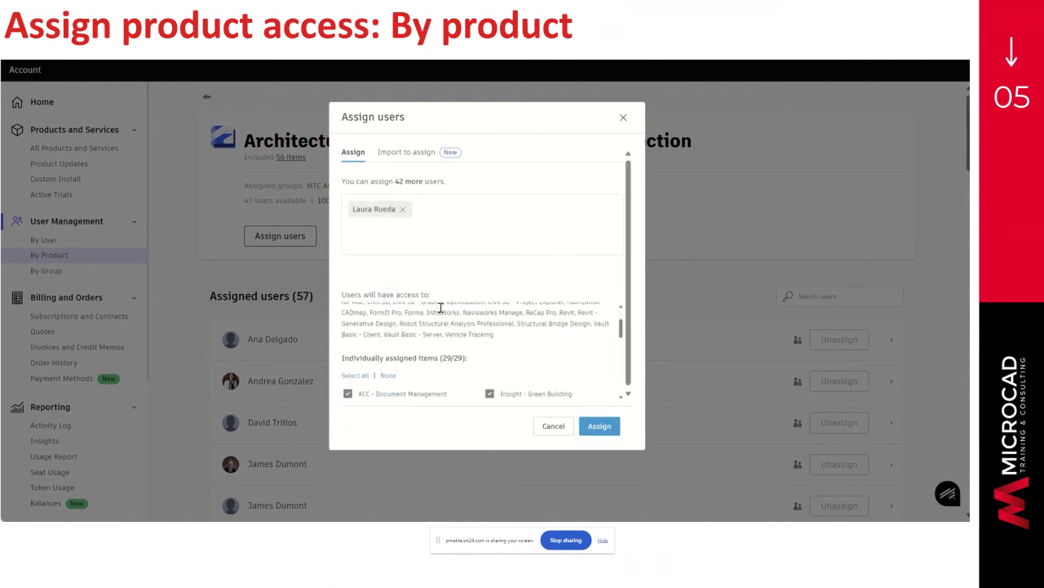
scroll(440, 308, down, 6)
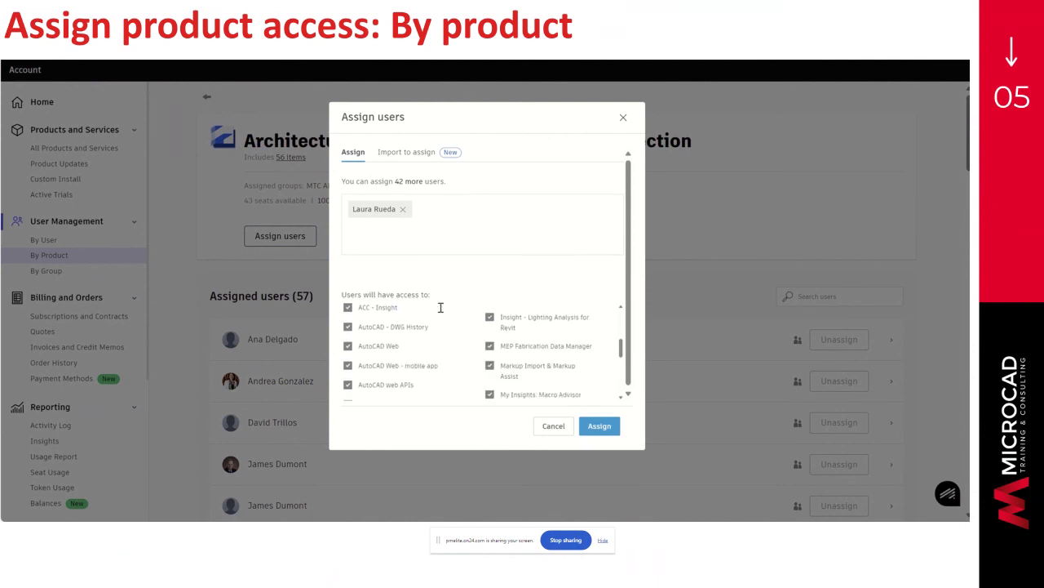
click(350, 332)
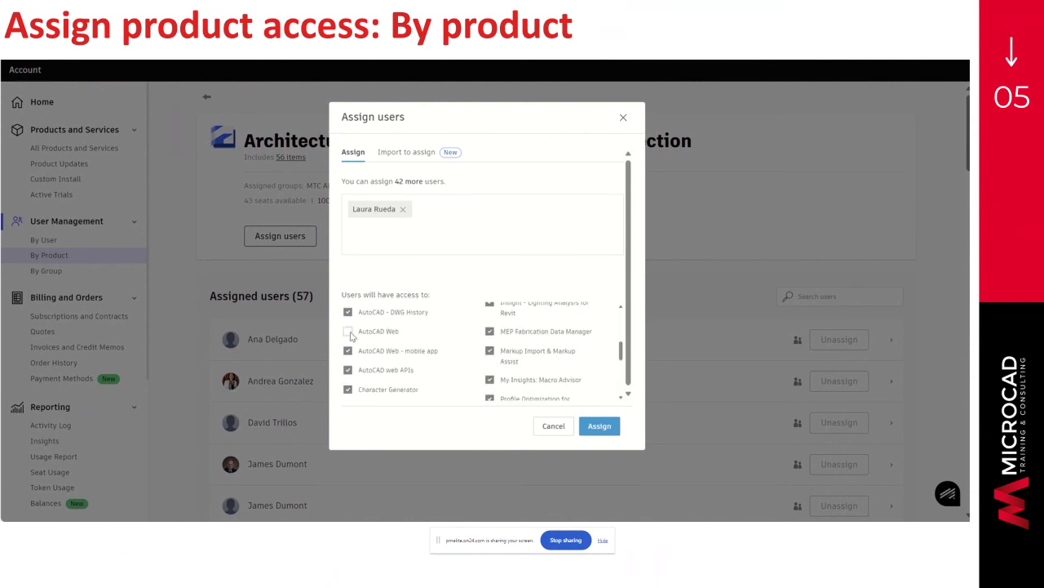
scroll(449, 361, down, 4)
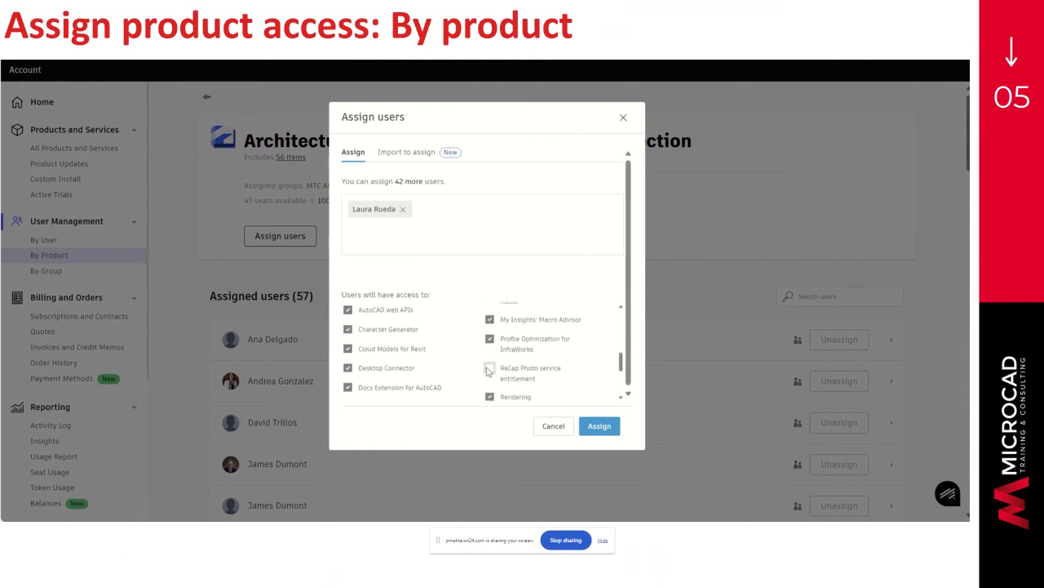
click(489, 369)
click(607, 428)
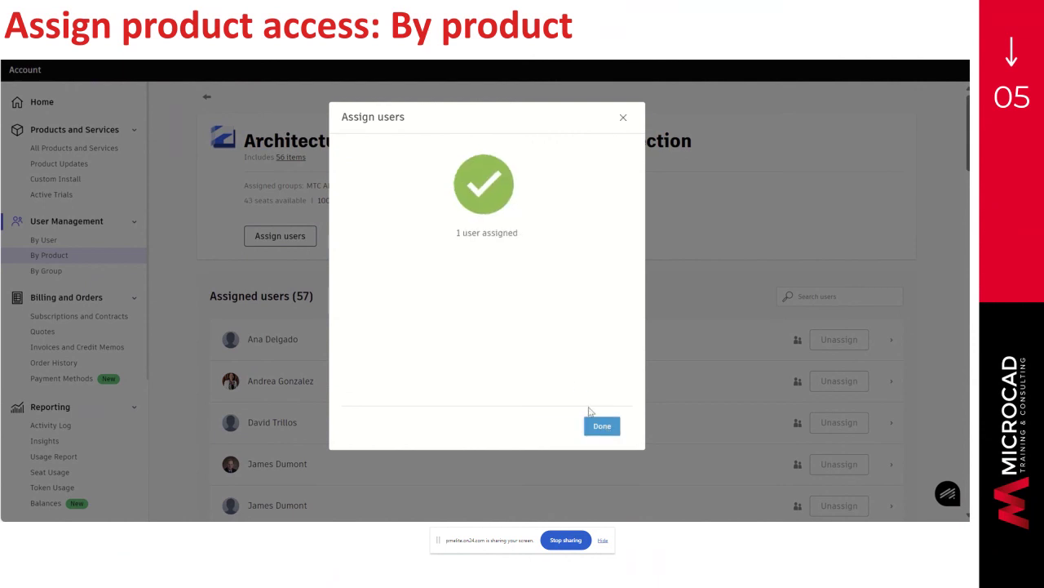
- Unassign the newly added duplicate user from the AEC Collection, restoring 57 assigned users
click(611, 425)
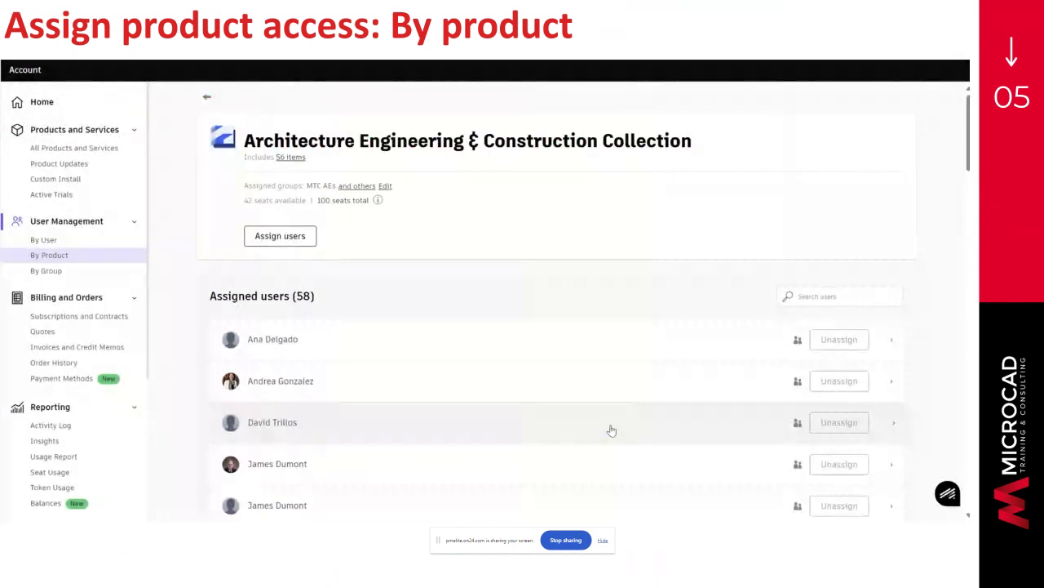
scroll(628, 166, down, 2)
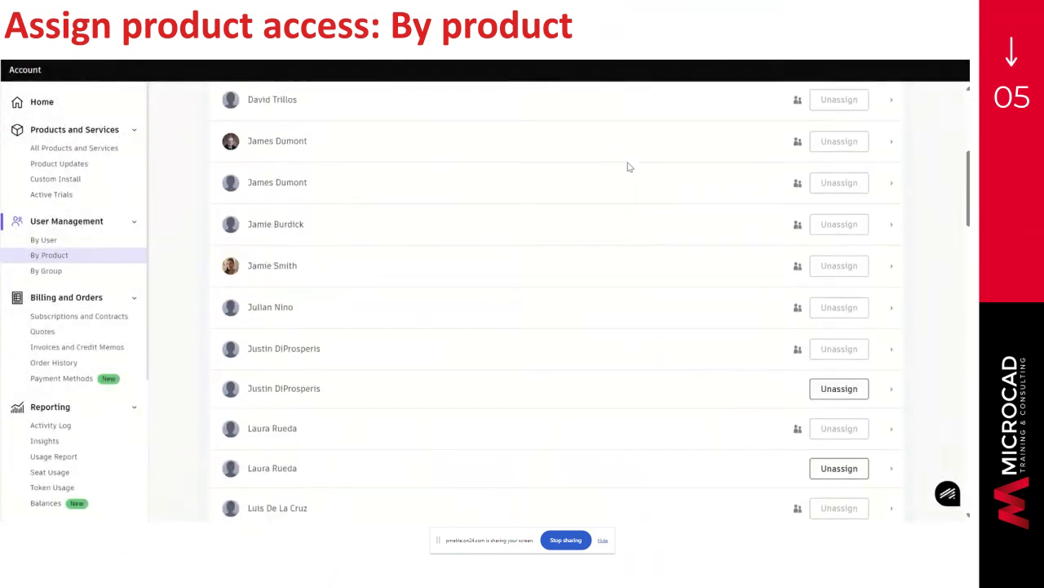
scroll(628, 167, down, 2)
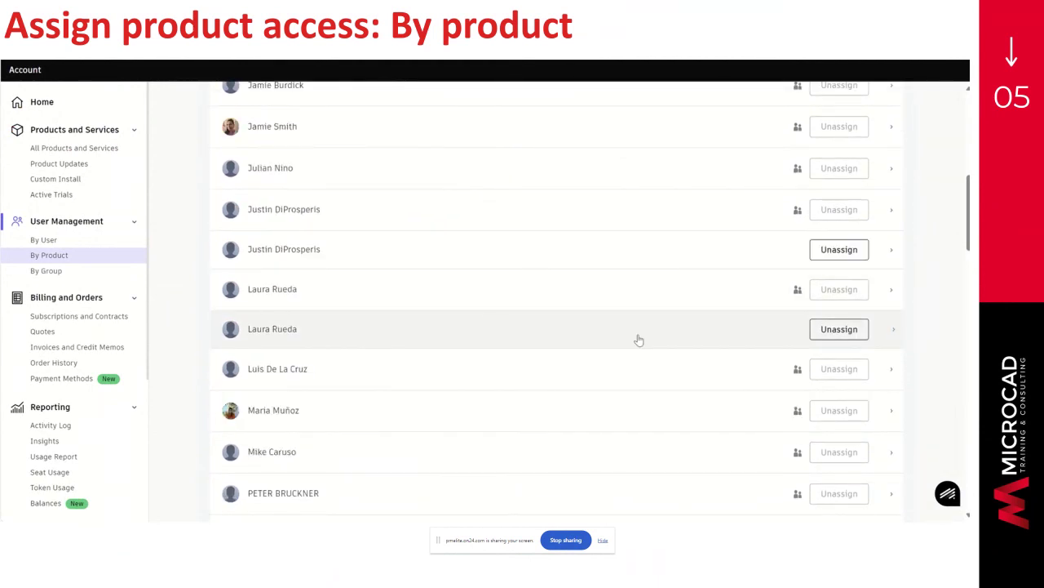
click(841, 329)
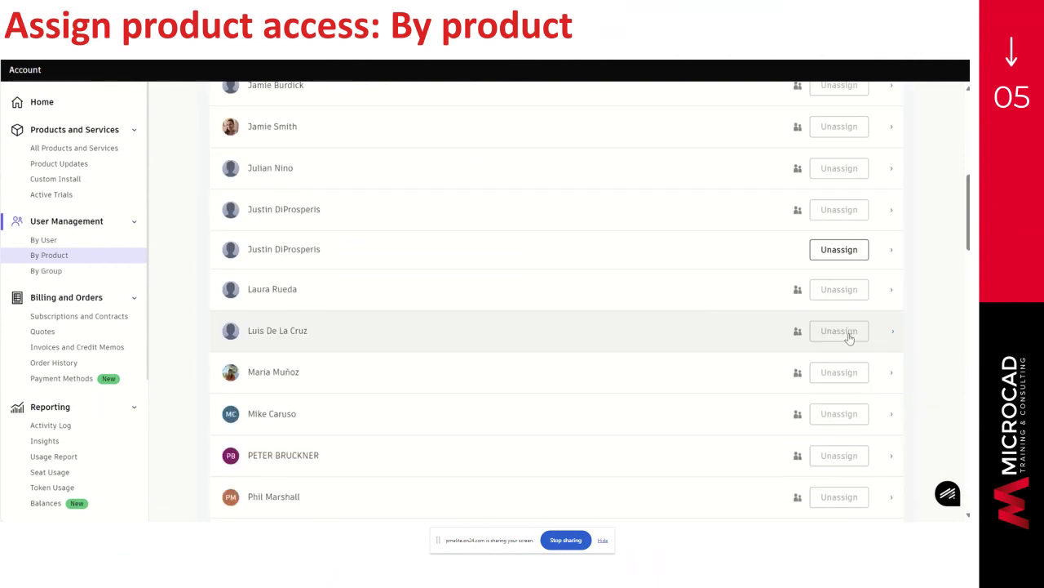
scroll(935, 341, up, 6)
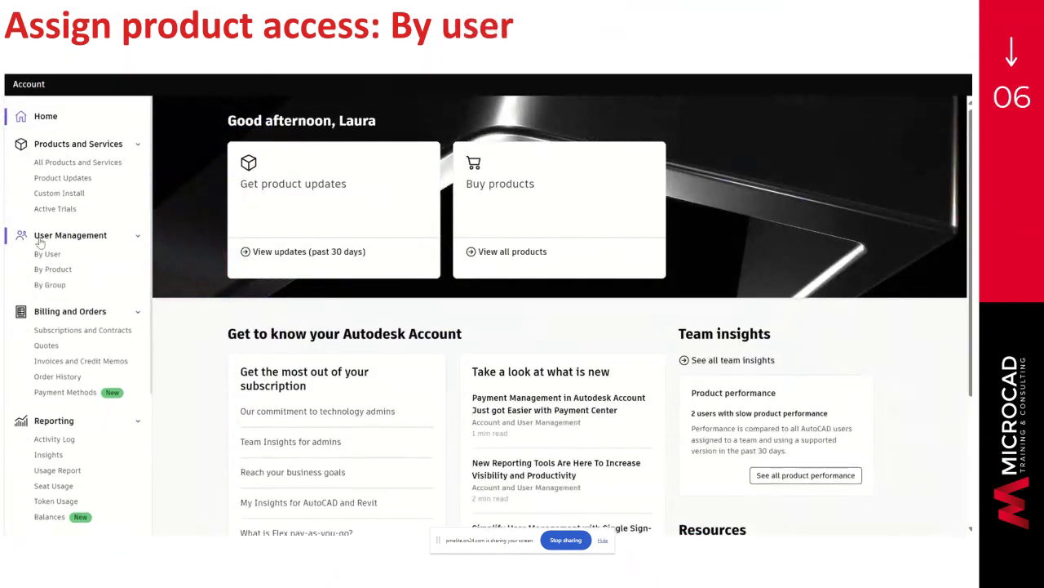
- Open a secondary admin's details page from the By User list to view their 3 collections
click(49, 256)
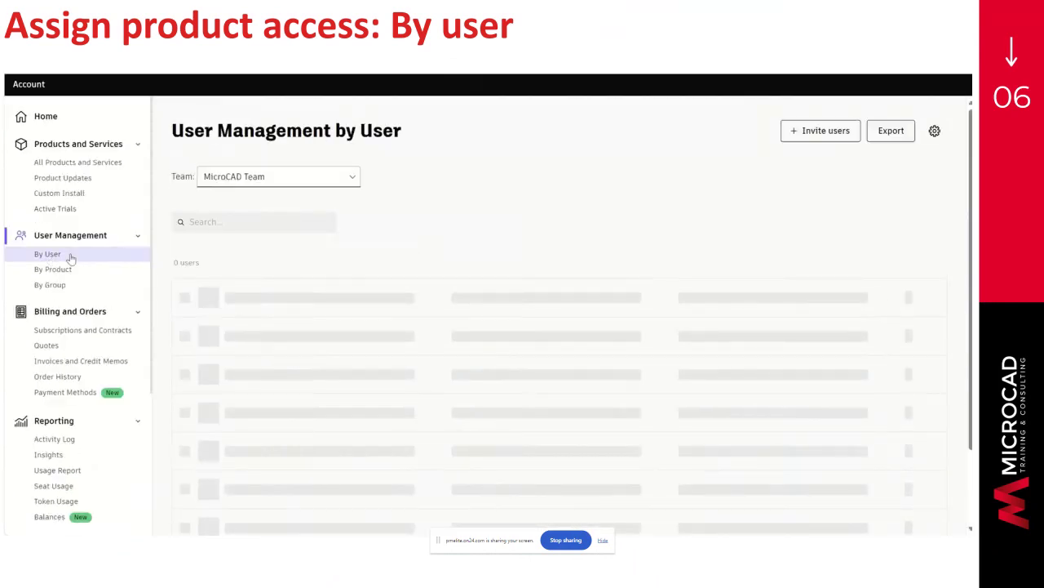
scroll(245, 229, down, 2)
scroll(245, 231, down, 4)
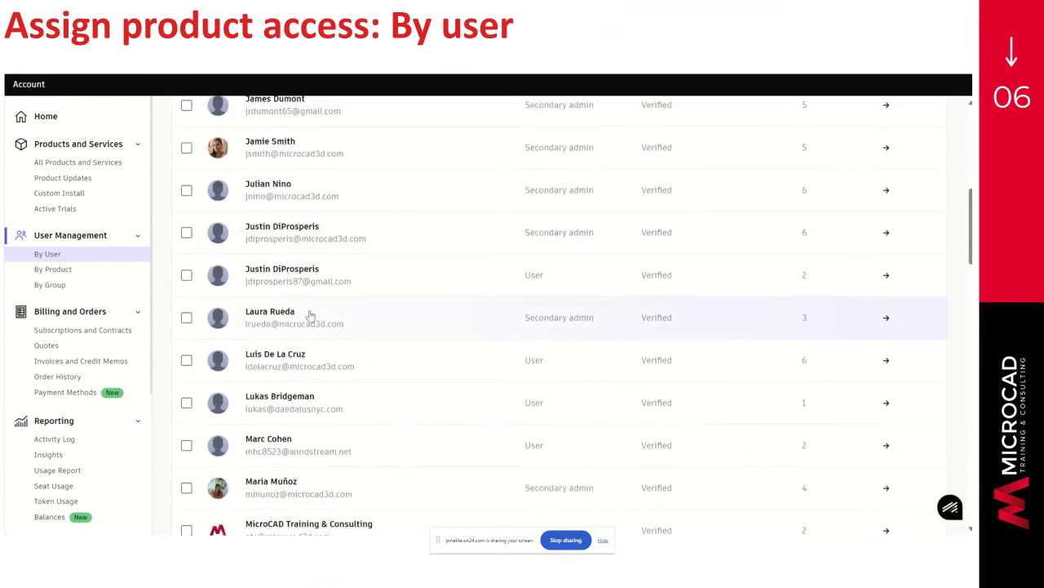
click(310, 315)
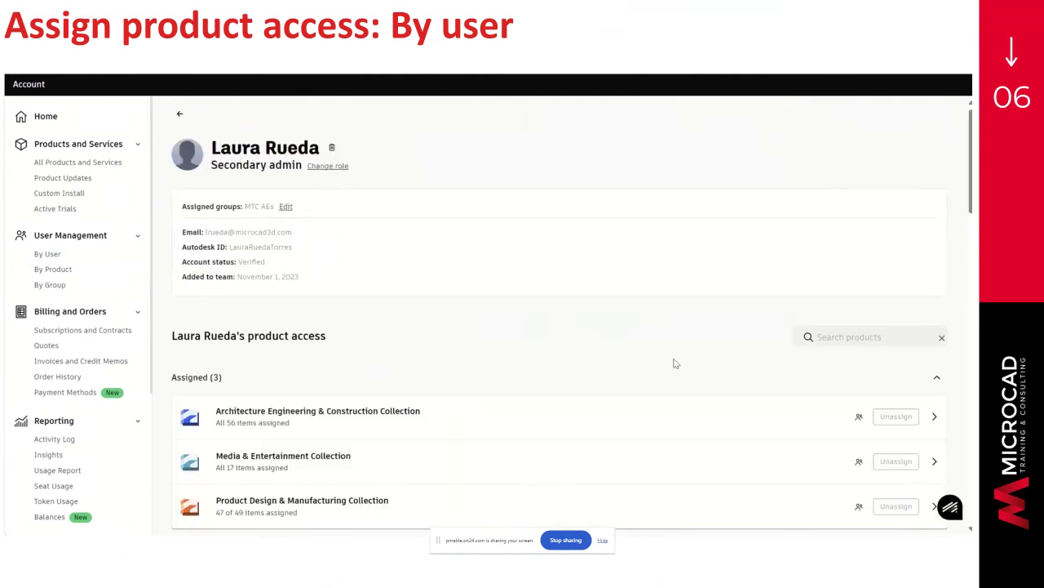
scroll(578, 298, down, 3)
scroll(484, 269, down, 4)
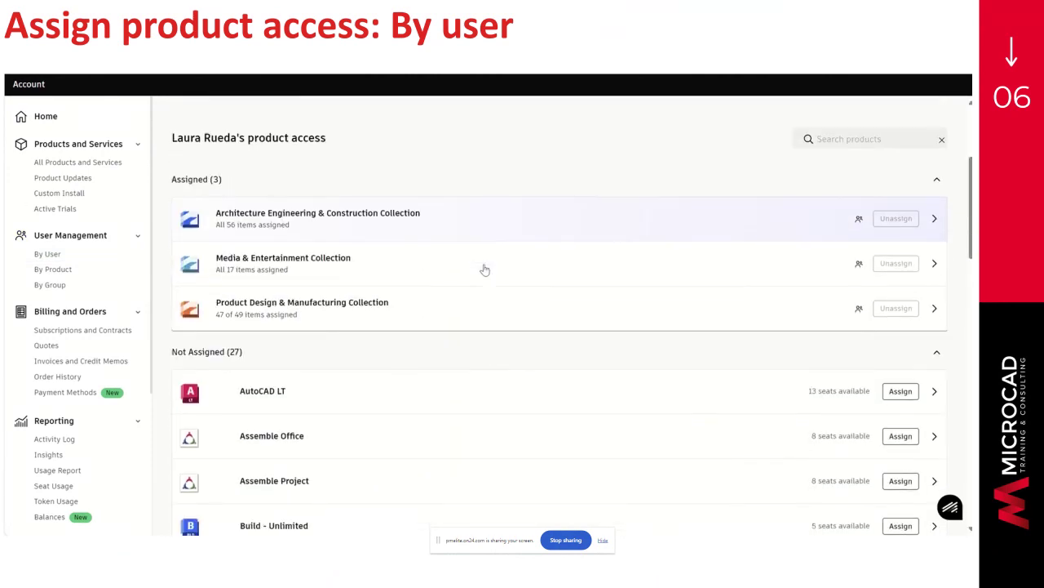
scroll(485, 269, down, 2)
scroll(485, 270, down, 4)
scroll(485, 269, up, 5)
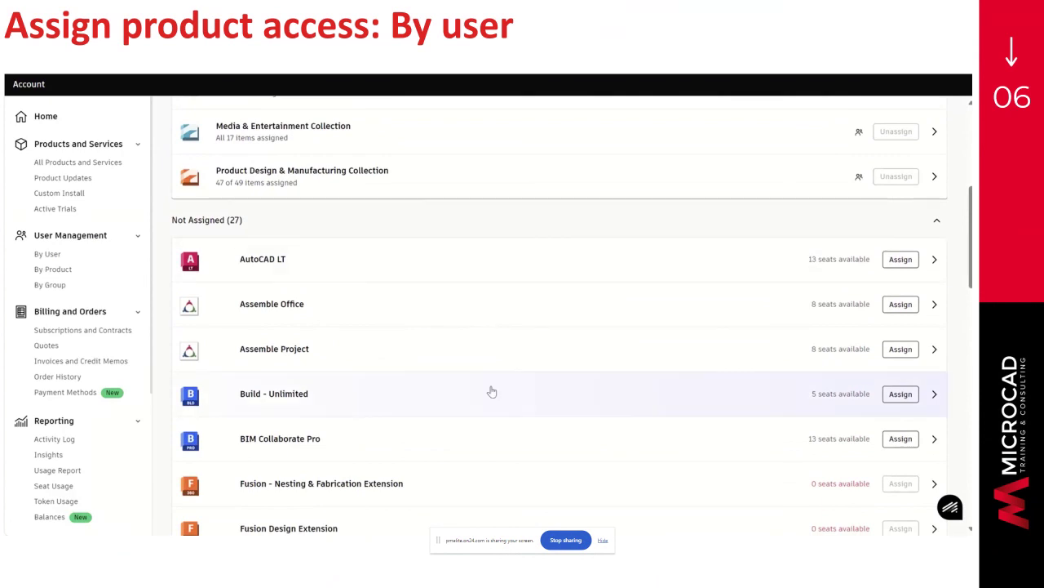
click(901, 439)
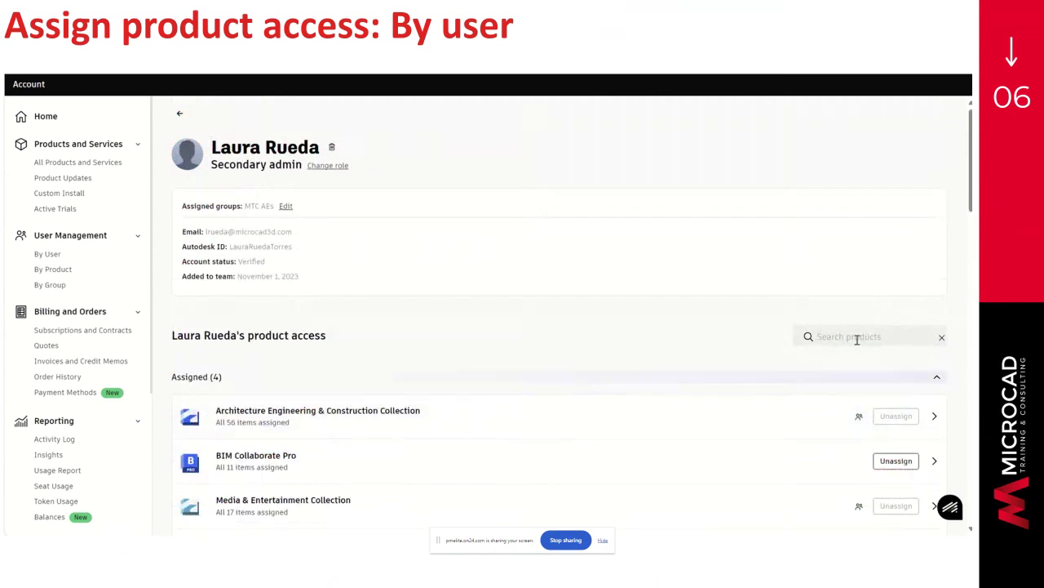
scroll(899, 443, down, 2)
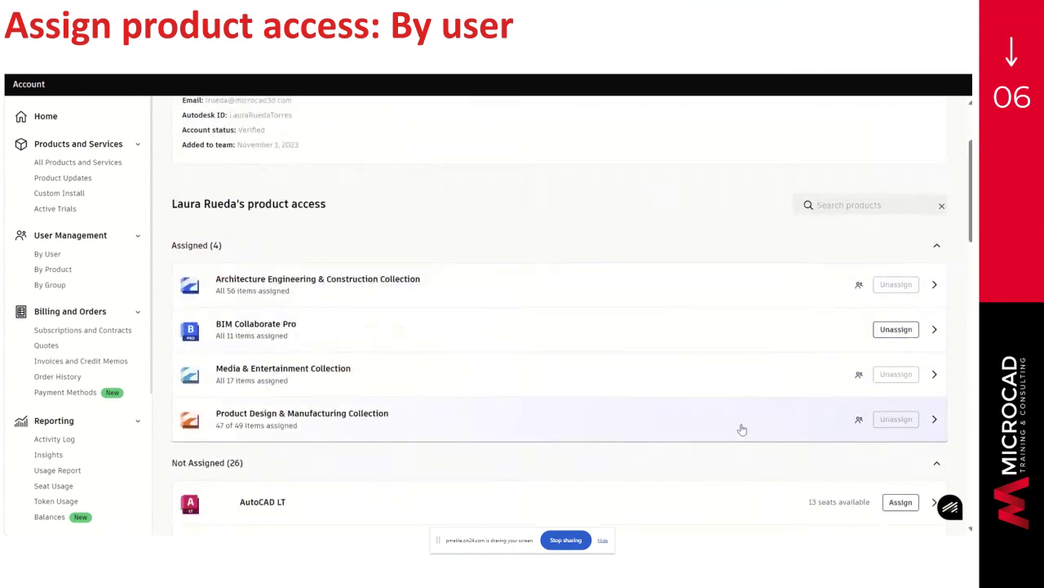
click(901, 335)
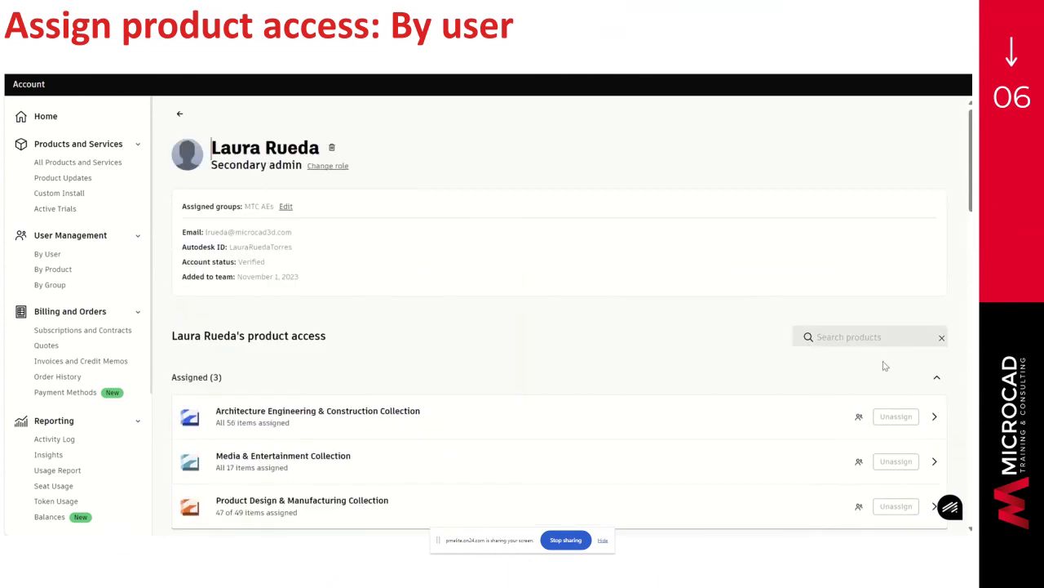
scroll(727, 351, down, 2)
scroll(719, 325, up, 2)
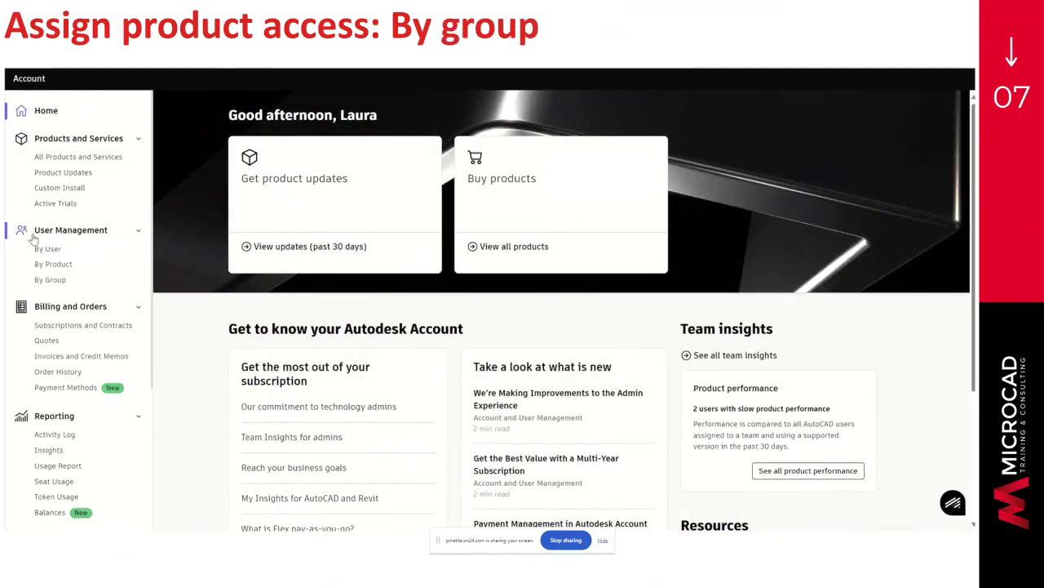
- Show the By Group list with MTC AEs, MTC Sales and Students groups
click(50, 281)
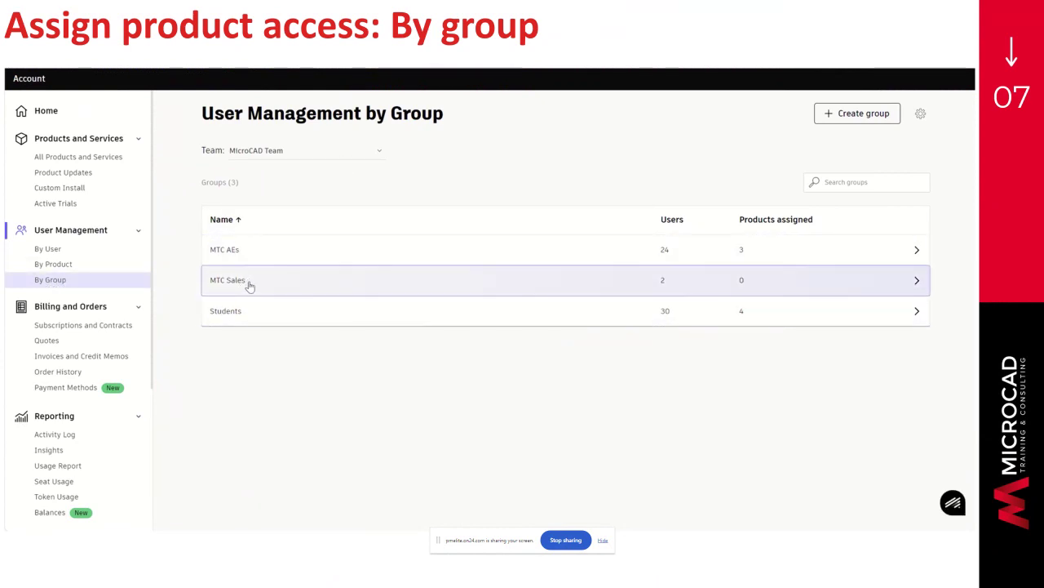
- Begin and then cancel creating a new group, and open the MTC AEs group
click(857, 115)
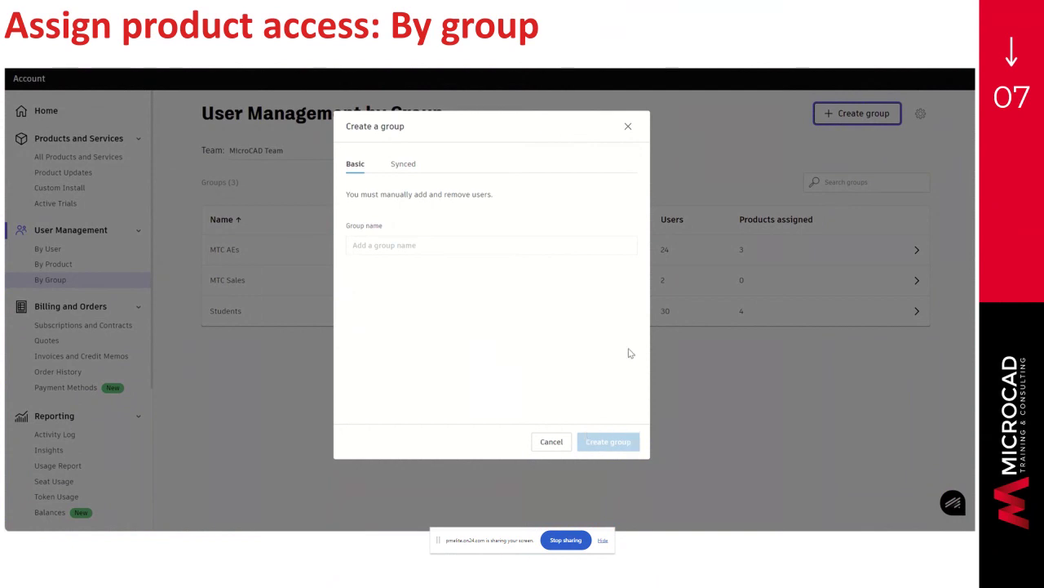
click(628, 127)
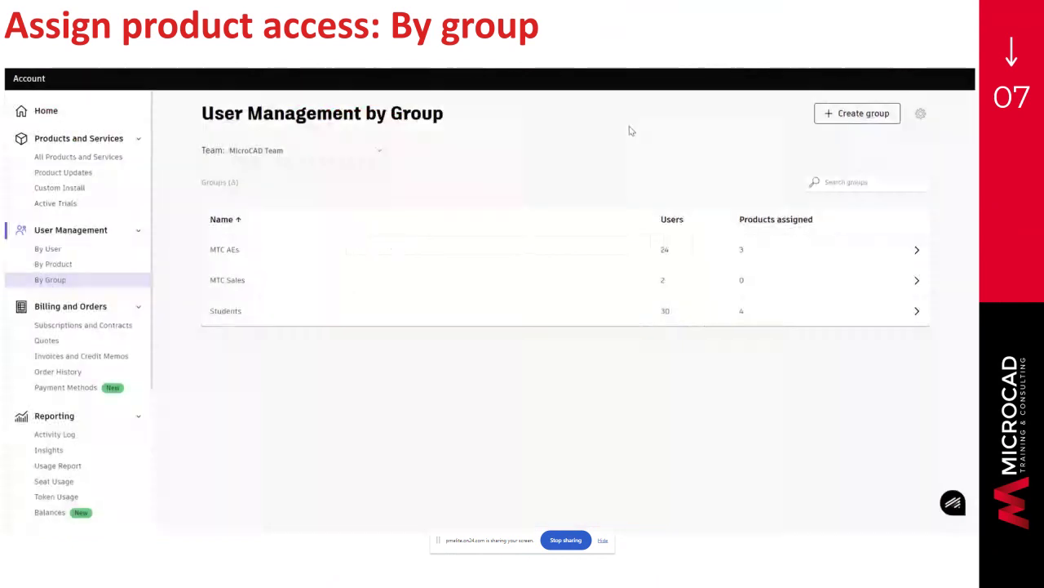
click(231, 258)
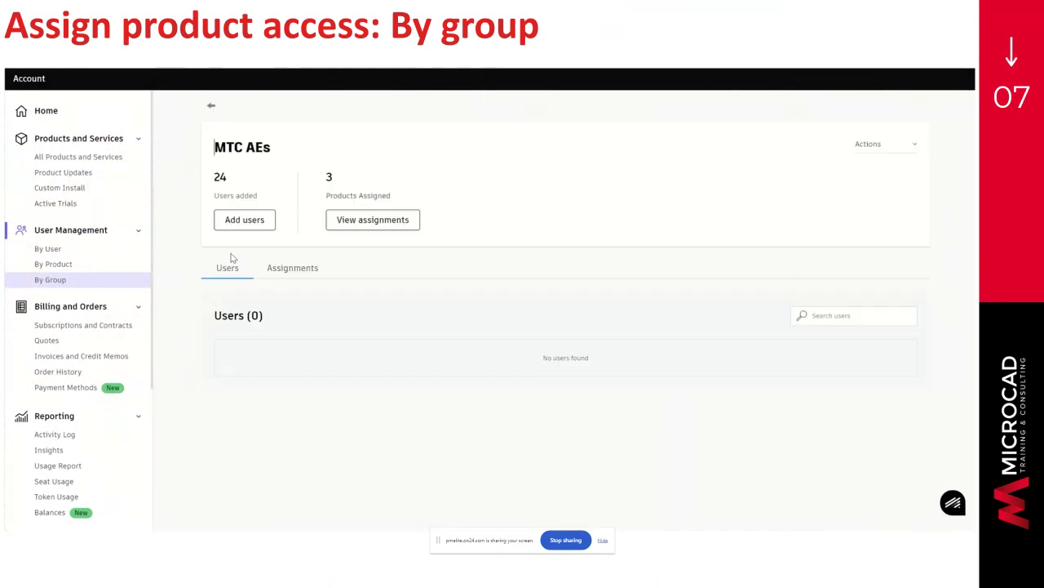
- Show the MTC AEs group's three assigned collections and its unassigned products
scroll(374, 329, down, 3)
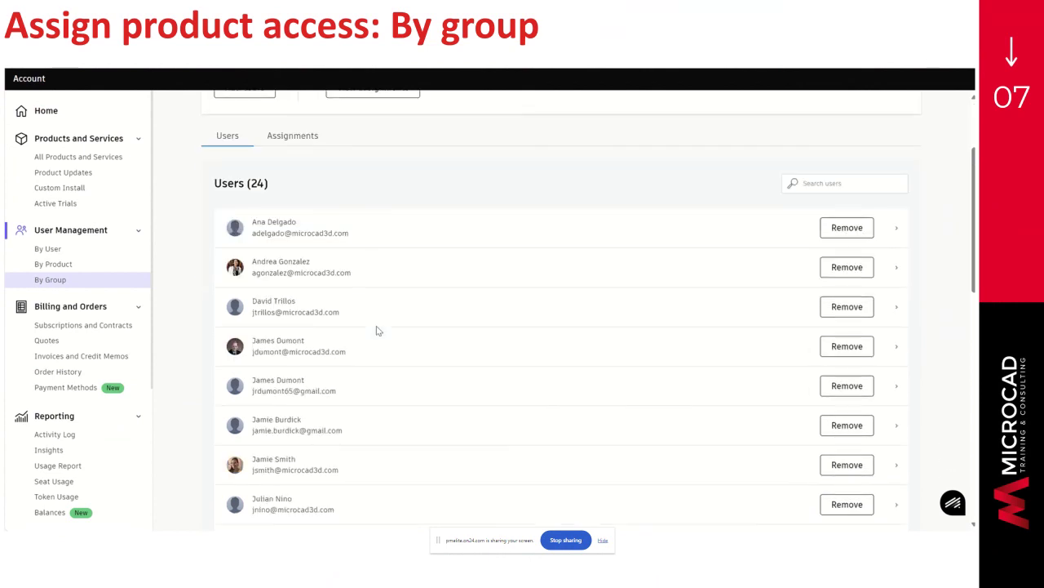
scroll(377, 331, down, 3)
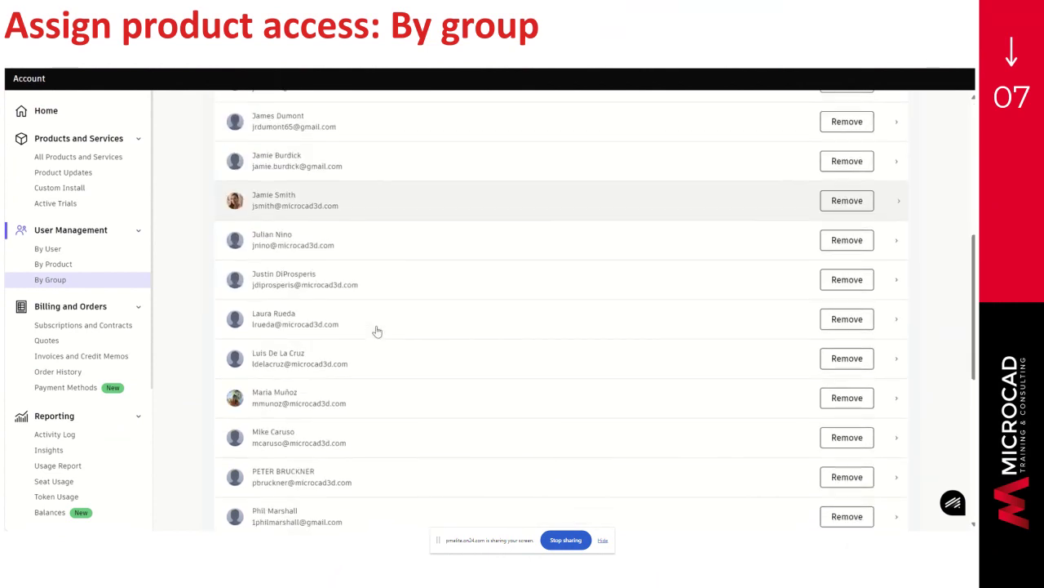
scroll(377, 331, up, 6)
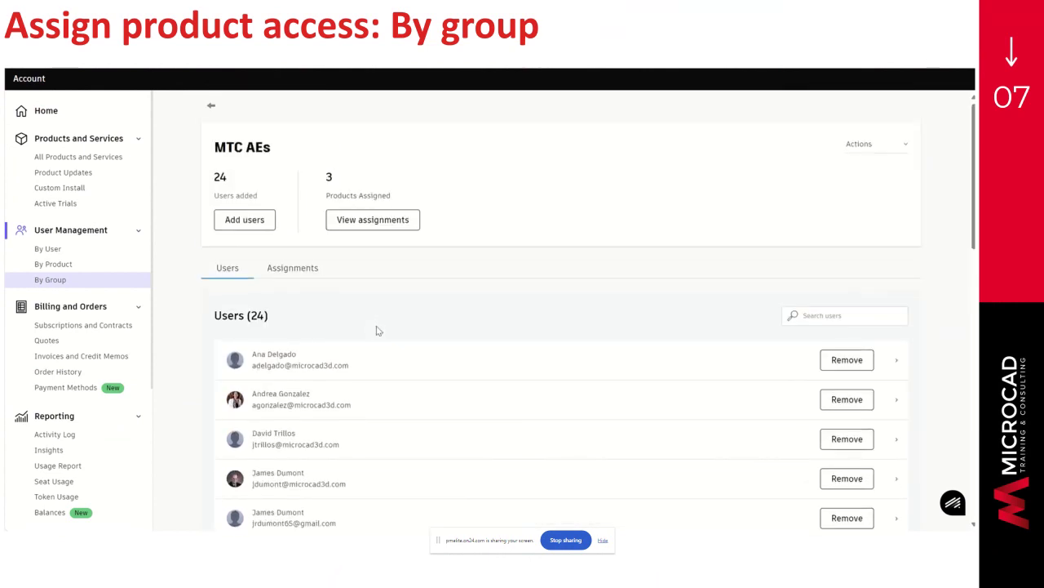
click(382, 224)
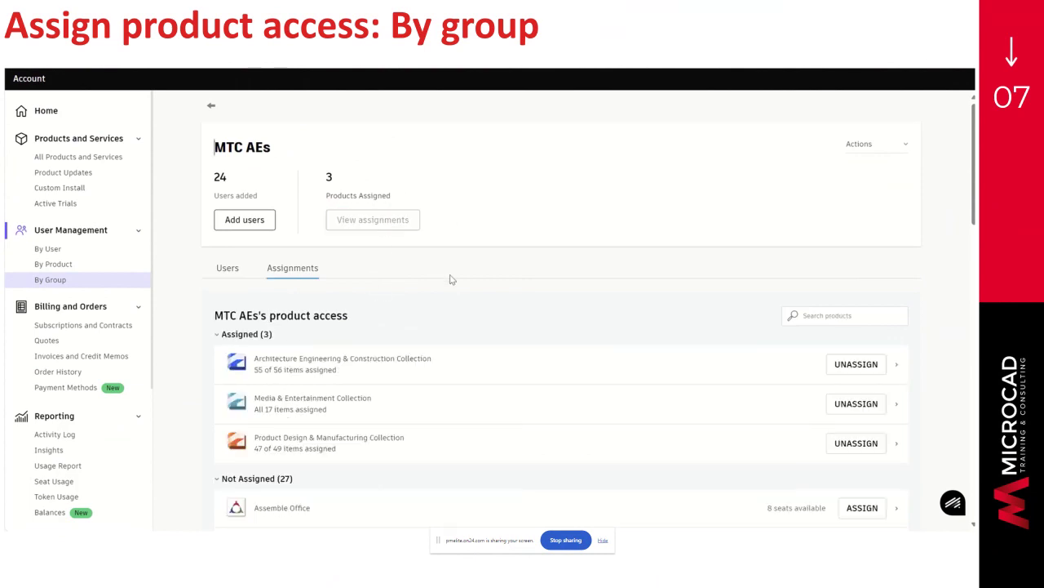
scroll(450, 277, down, 2)
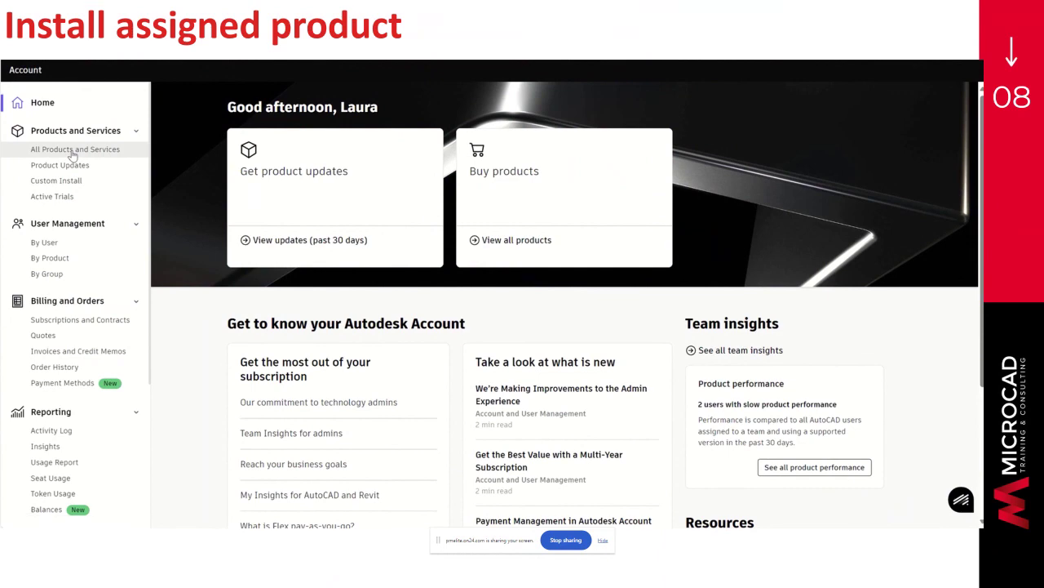
- Choose AutoCAD 2023 in All Products and Services, accept the terms, and restart the installer download
click(73, 155)
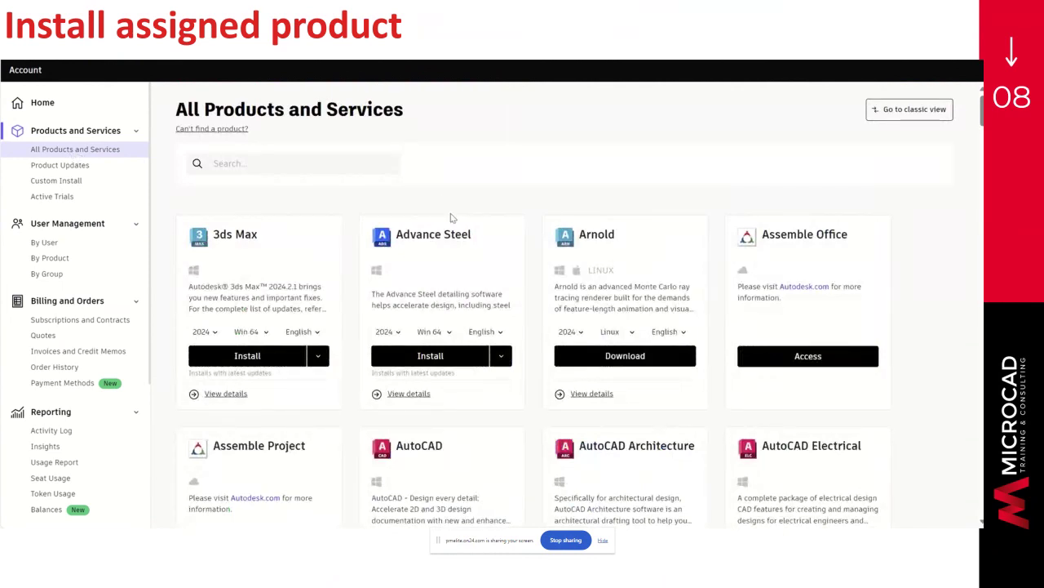
scroll(451, 218, down, 2)
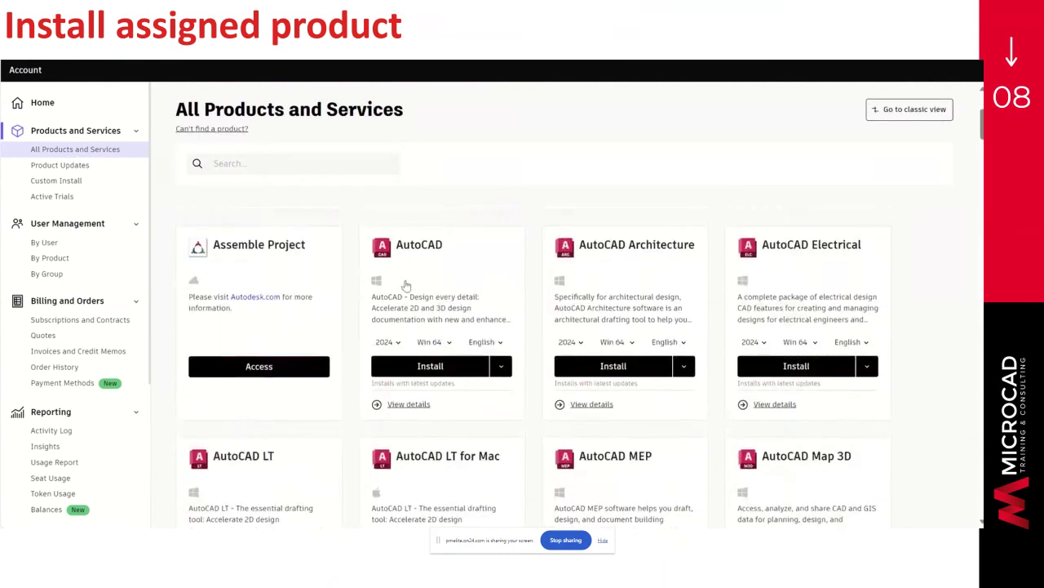
click(398, 347)
click(390, 390)
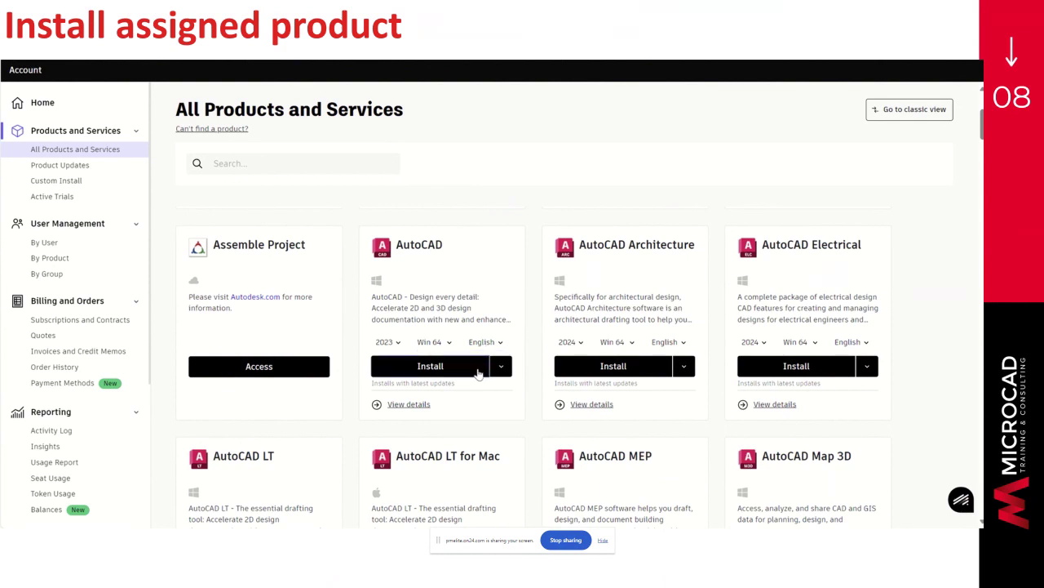
click(479, 372)
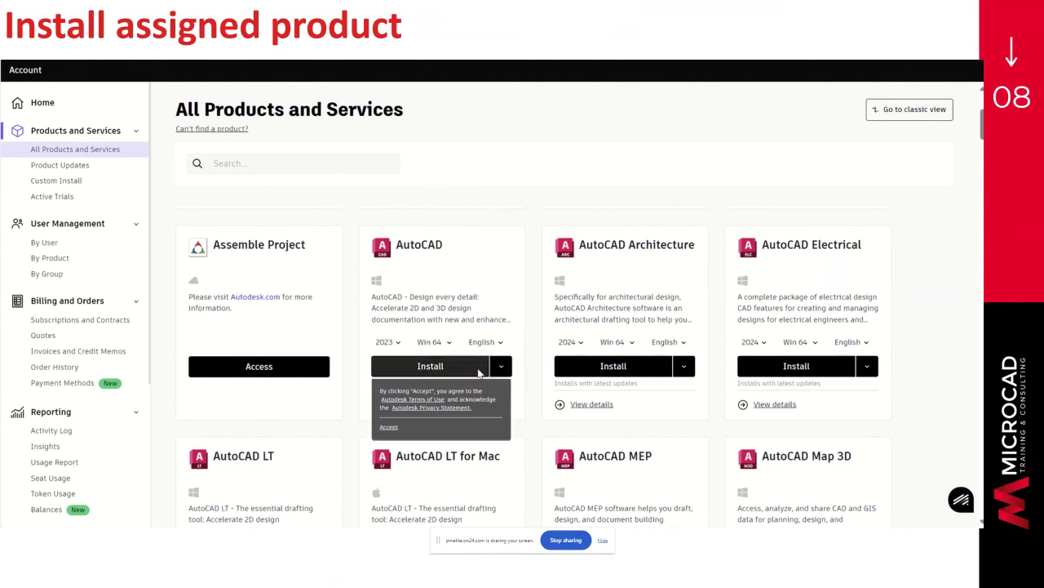
click(388, 429)
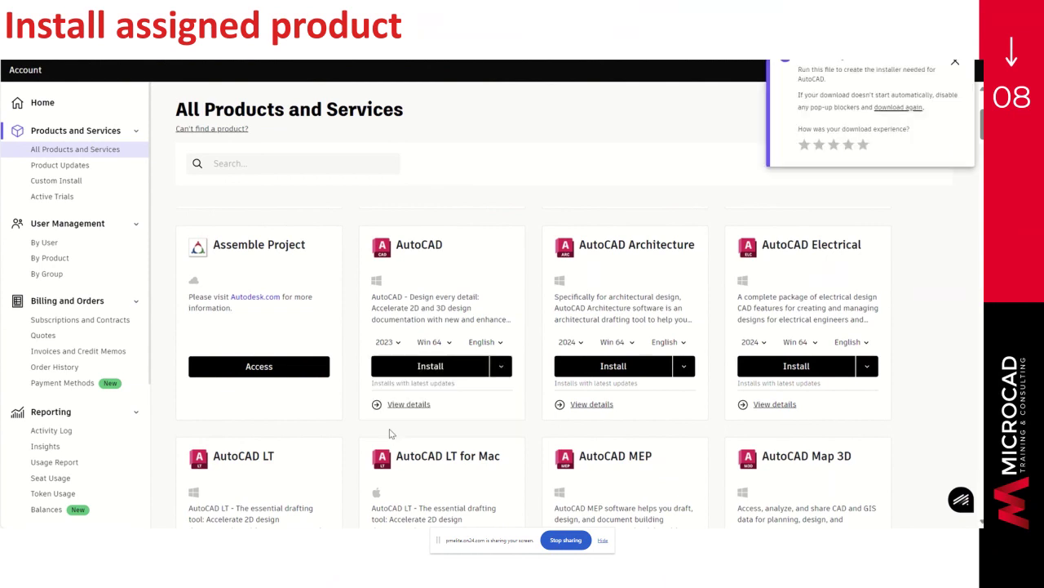
click(921, 108)
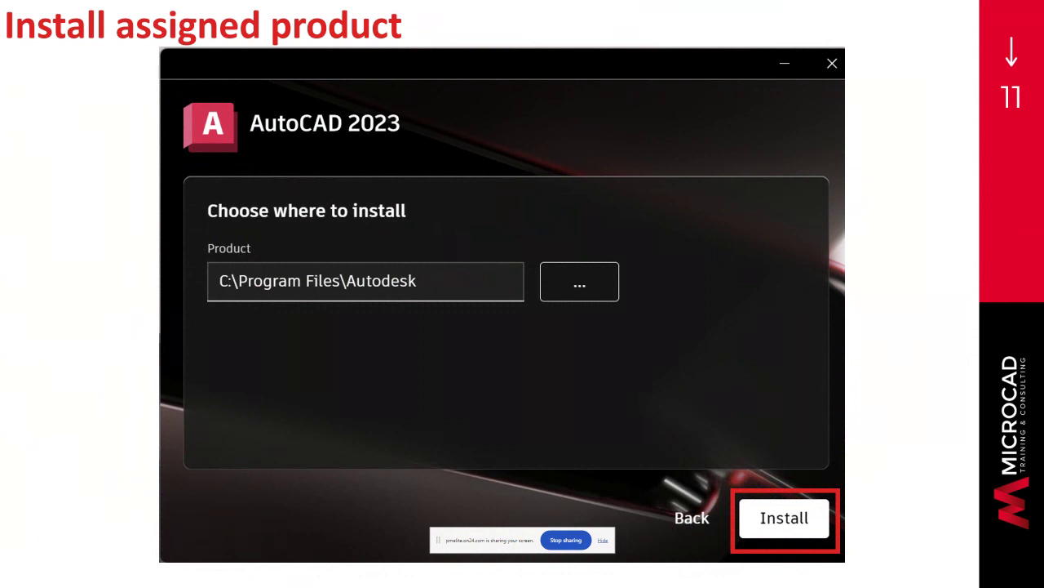
- Advance the slideshow past 'Install and update complete' to the closing Questions? slide
key(Right)
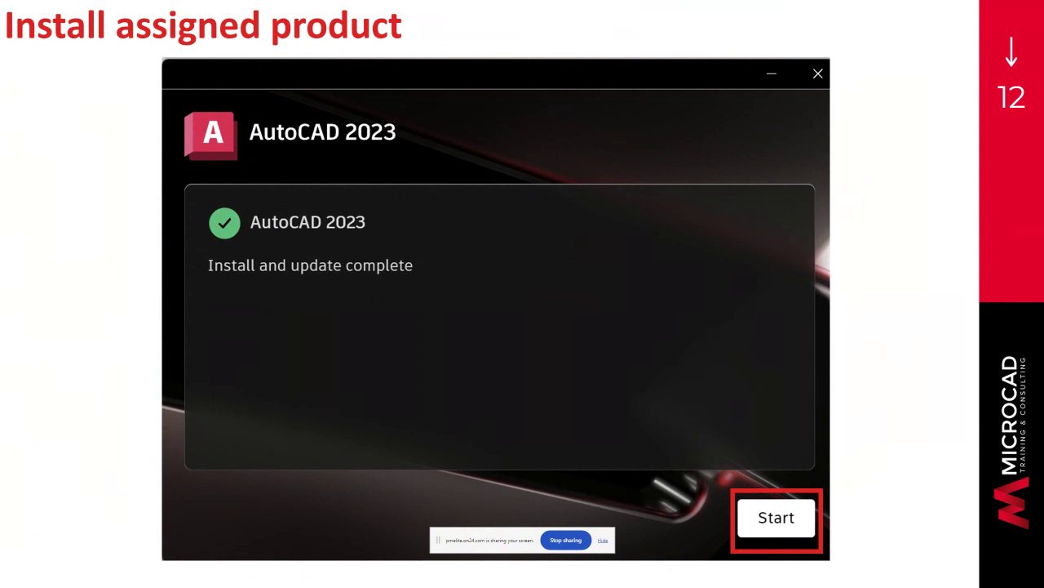
key(Right)
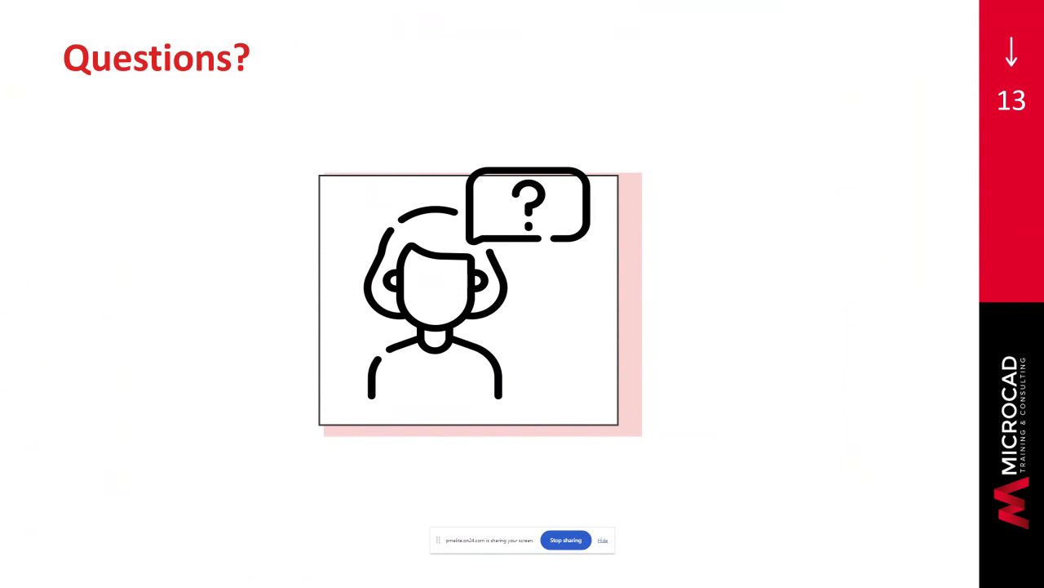
- Move to the Direct download slide and open AutoCAD's product page from All Products and Services
key(Right)
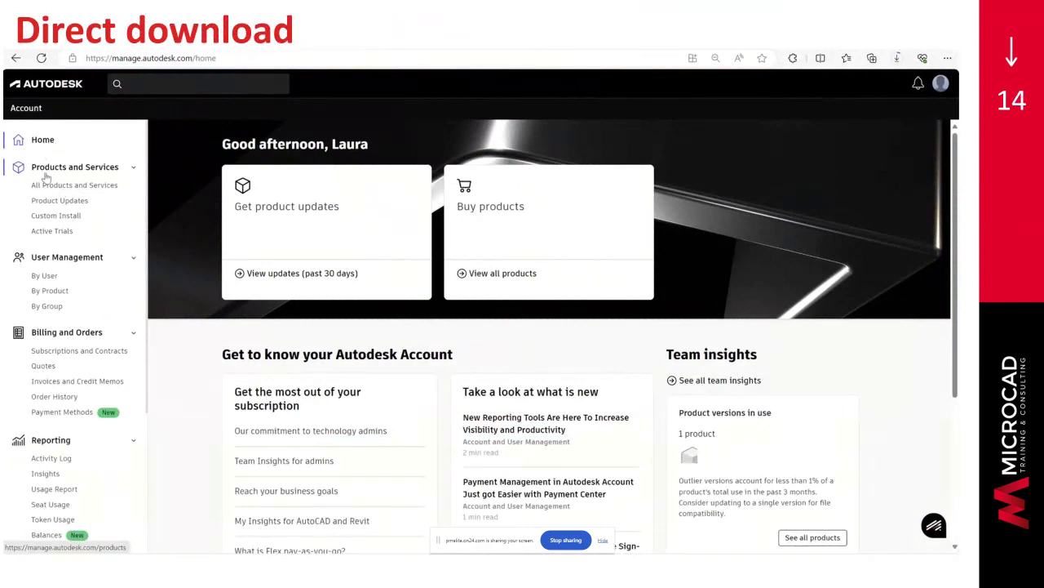
click(50, 186)
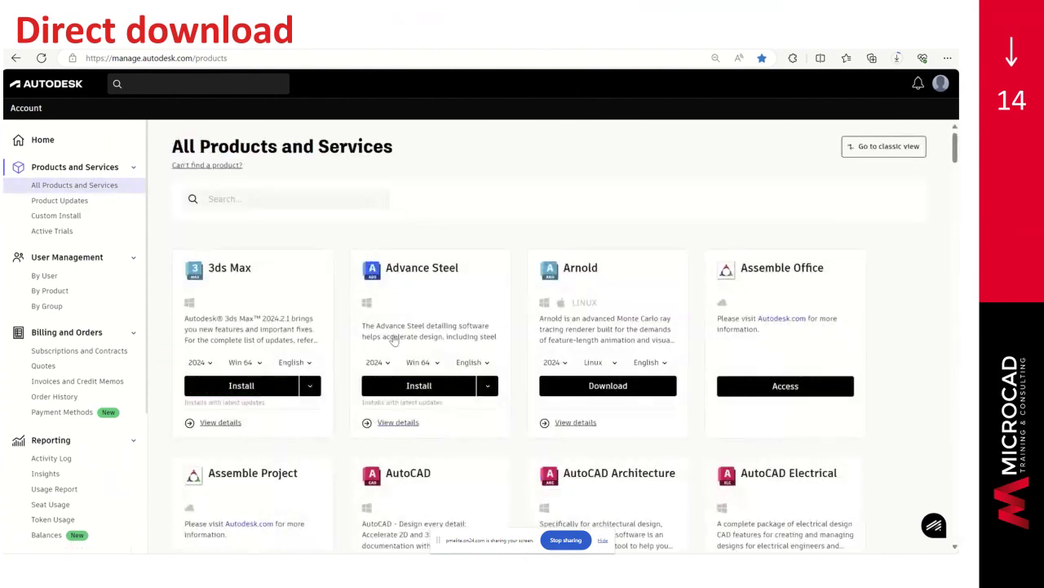
scroll(394, 340, down, 2)
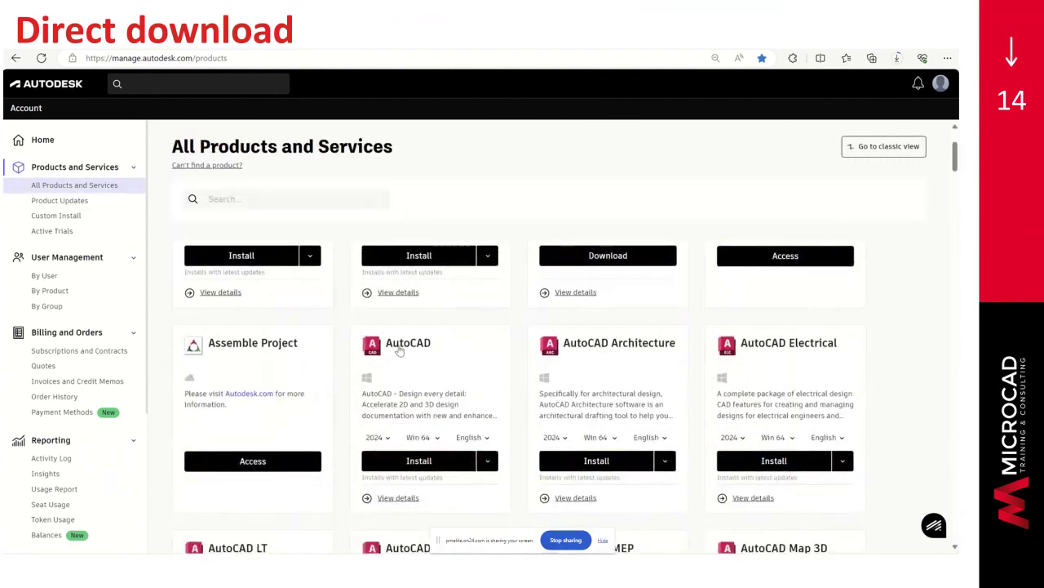
click(400, 350)
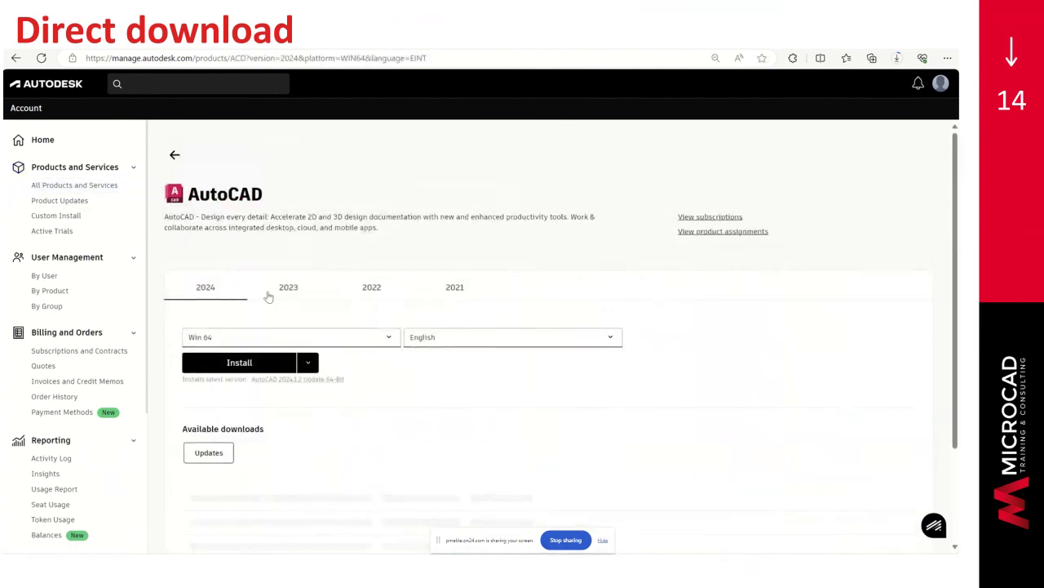
- Select the AutoCAD 2023 release with Win 64 platform and English language
click(288, 294)
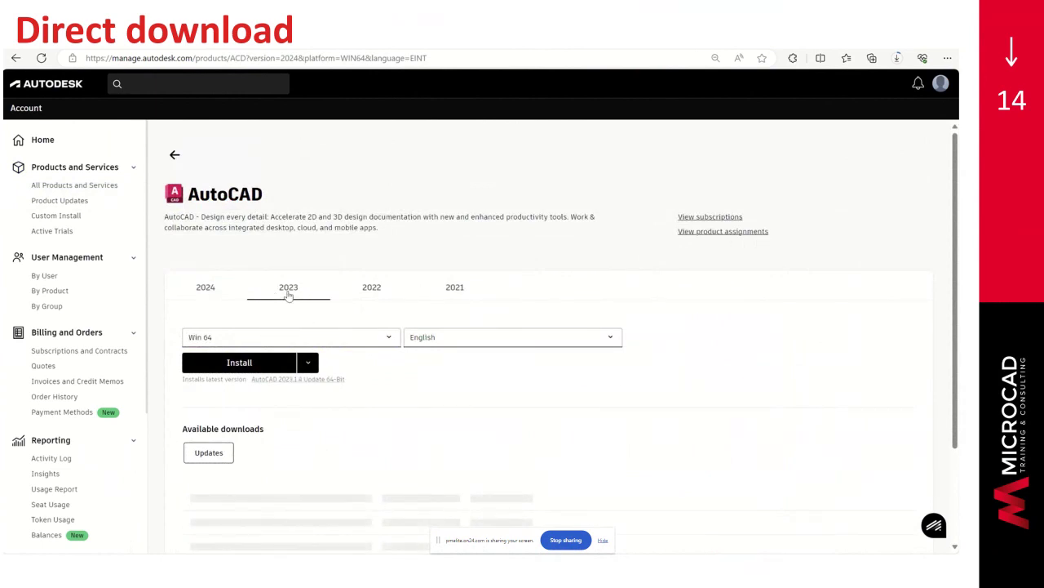
click(387, 343)
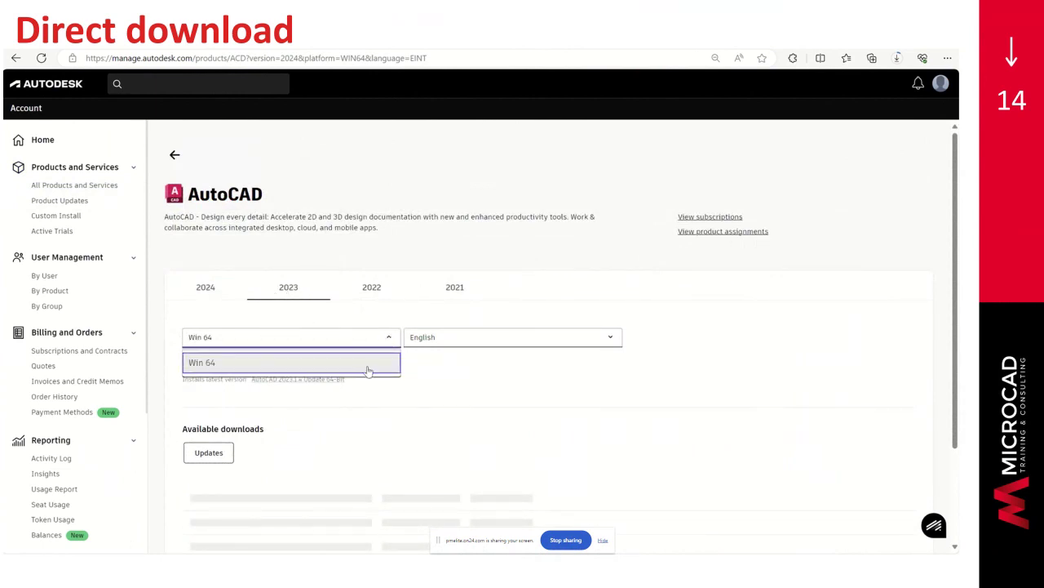
click(368, 371)
click(459, 341)
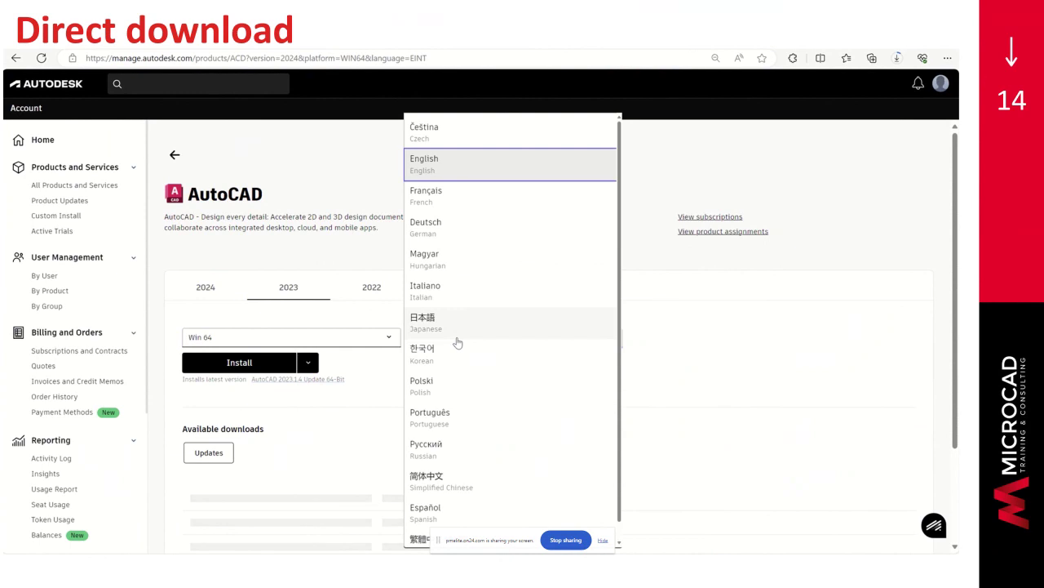
click(440, 185)
- Direct-download the 2023 installer and cancel the unwanted AutoCAD 2024 download
click(309, 362)
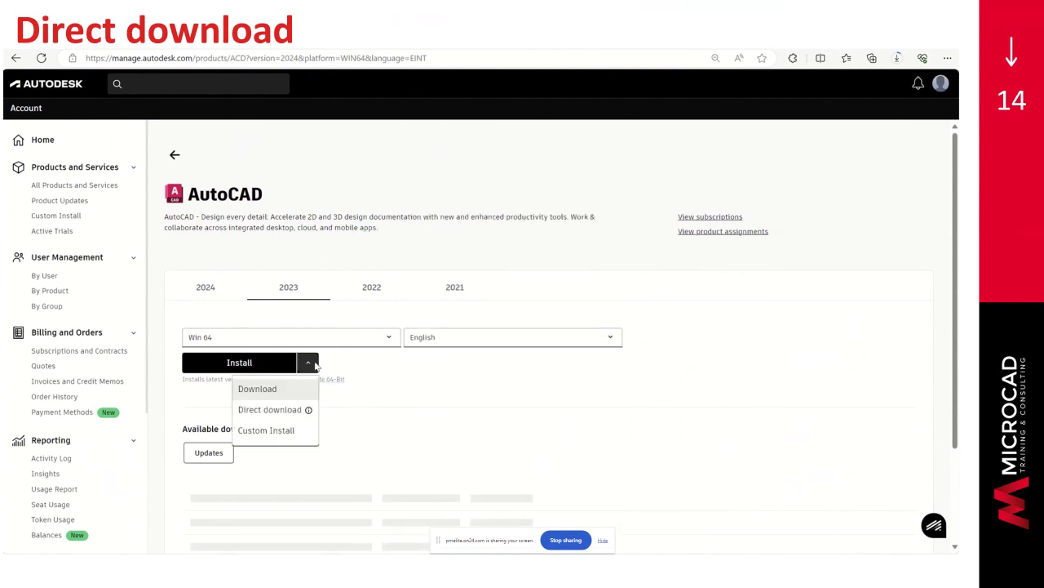
click(299, 415)
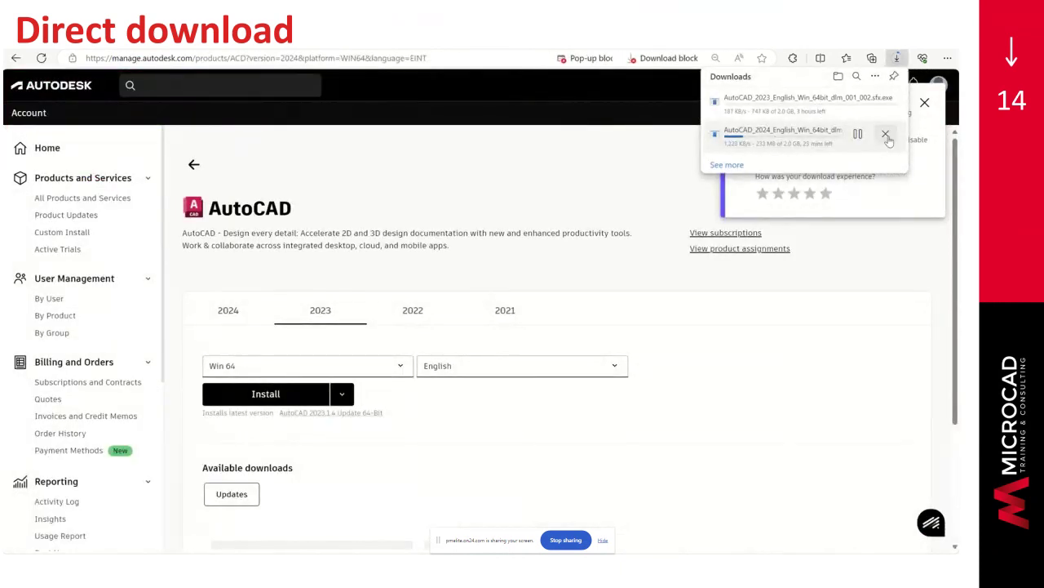
click(886, 133)
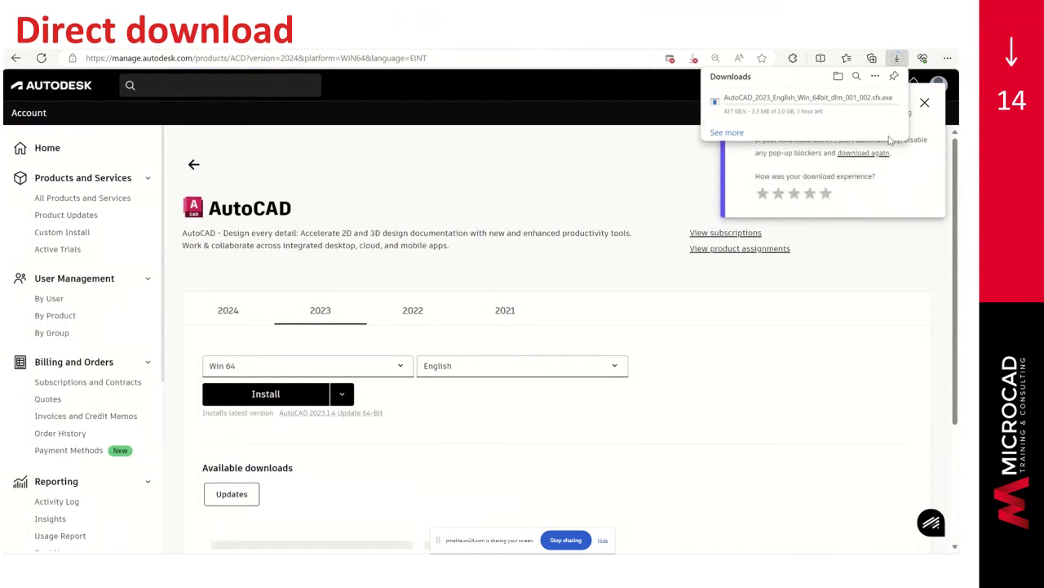
mouse_move(441, 56)
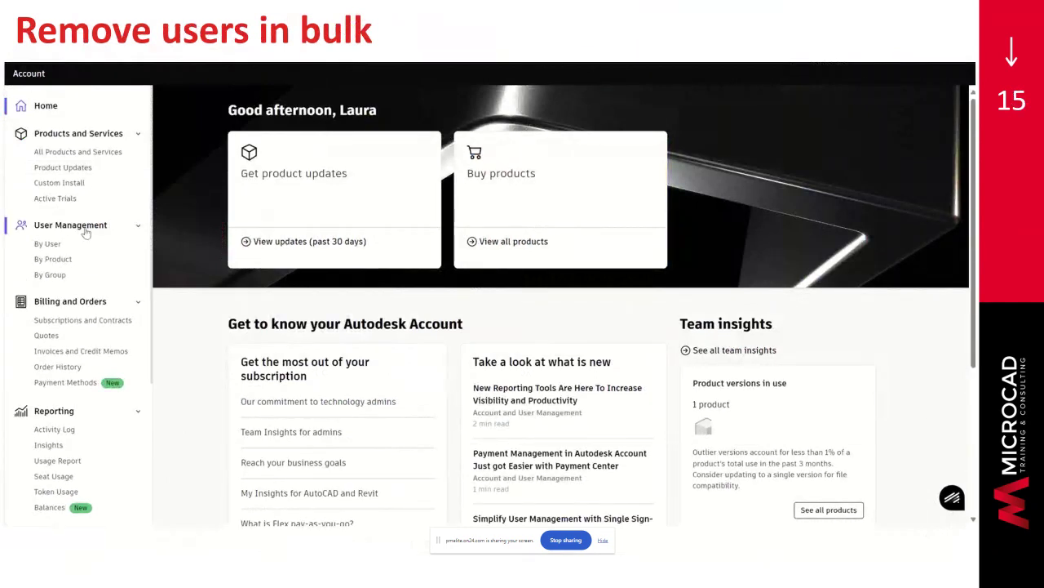
- Open User Management by User and check four team users for bulk removal
click(46, 248)
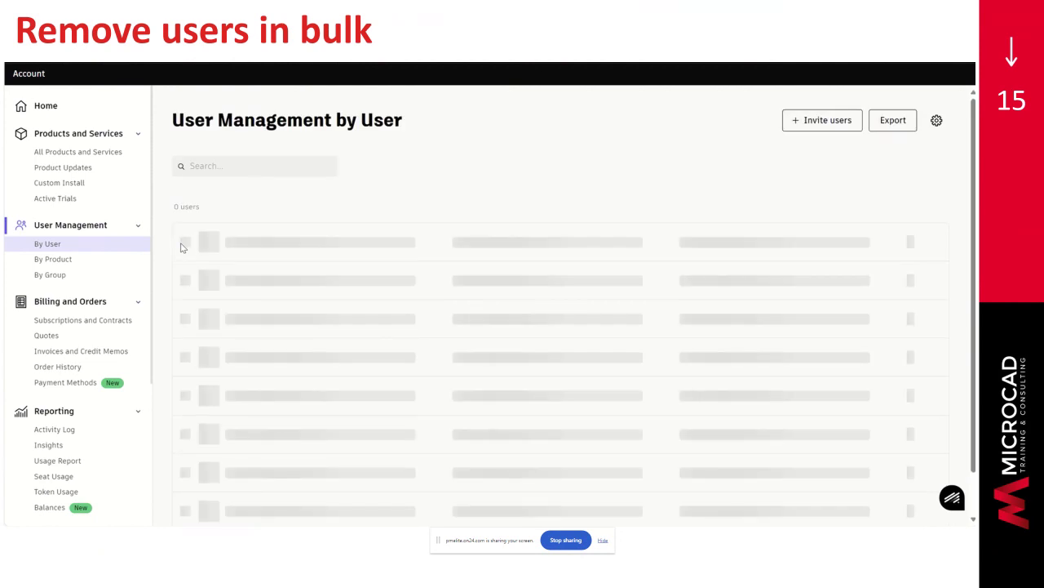
scroll(181, 248, down, 5)
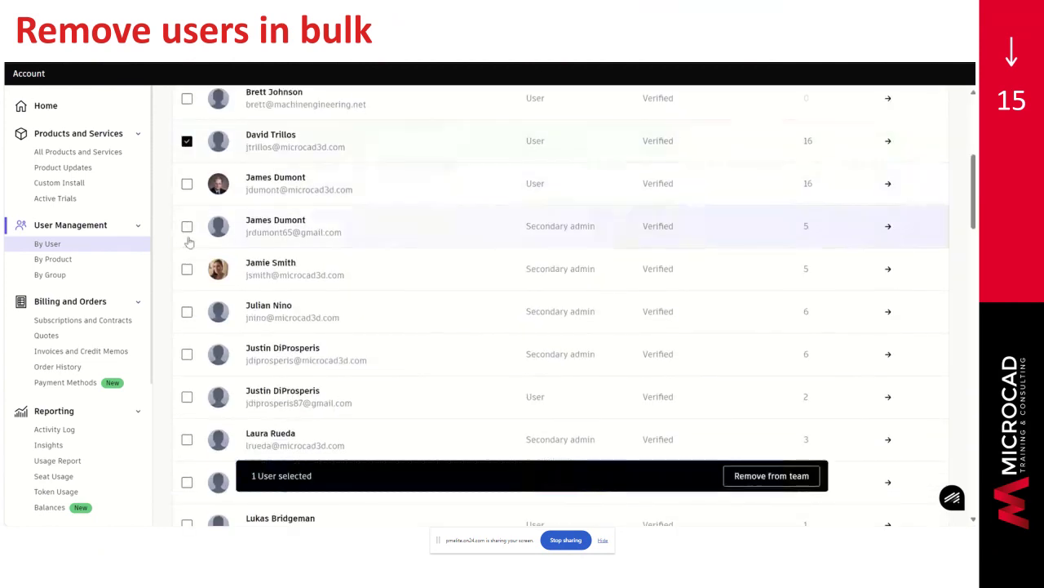
click(187, 269)
click(187, 354)
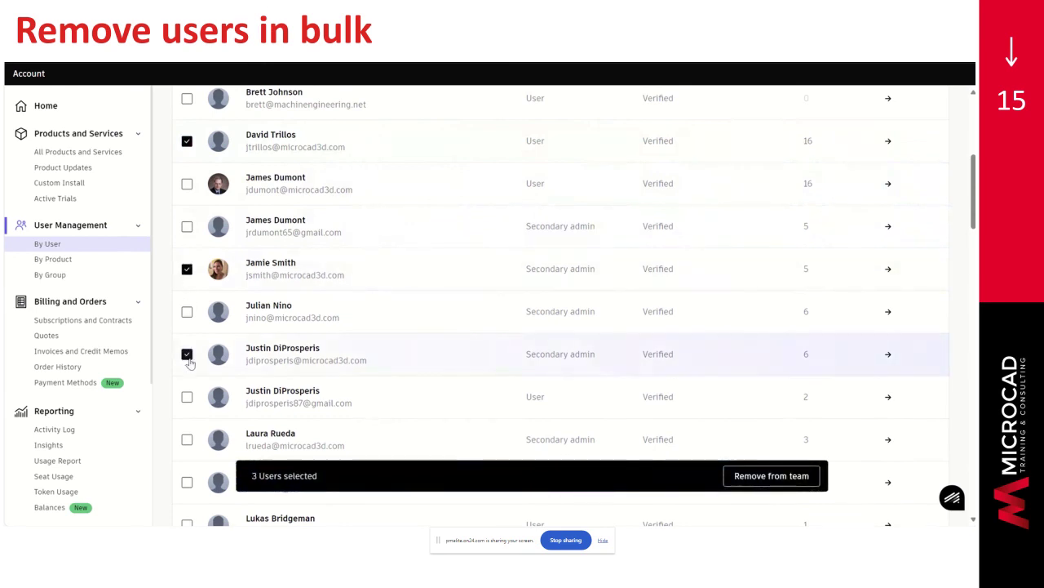
click(187, 440)
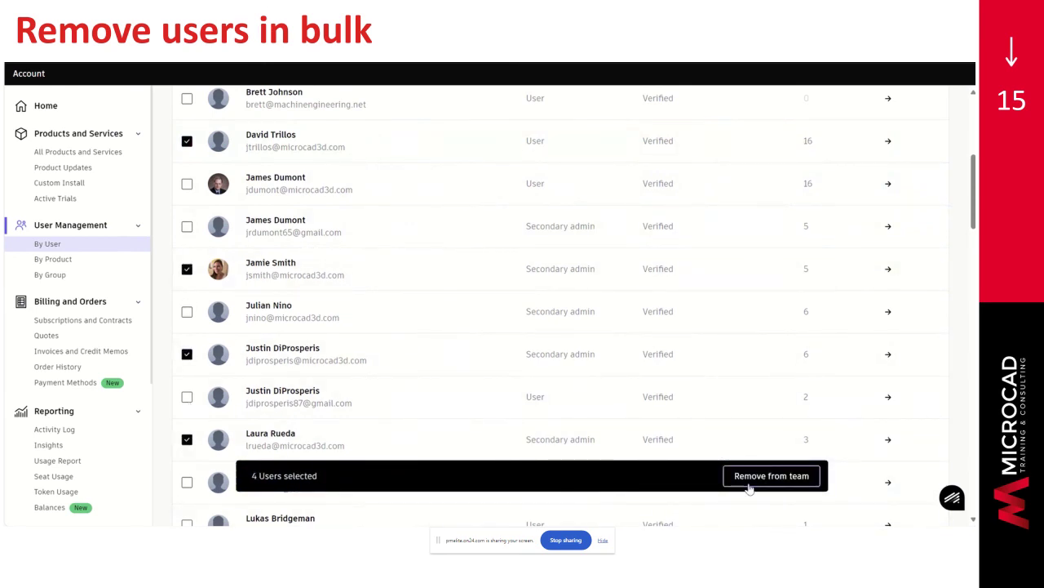